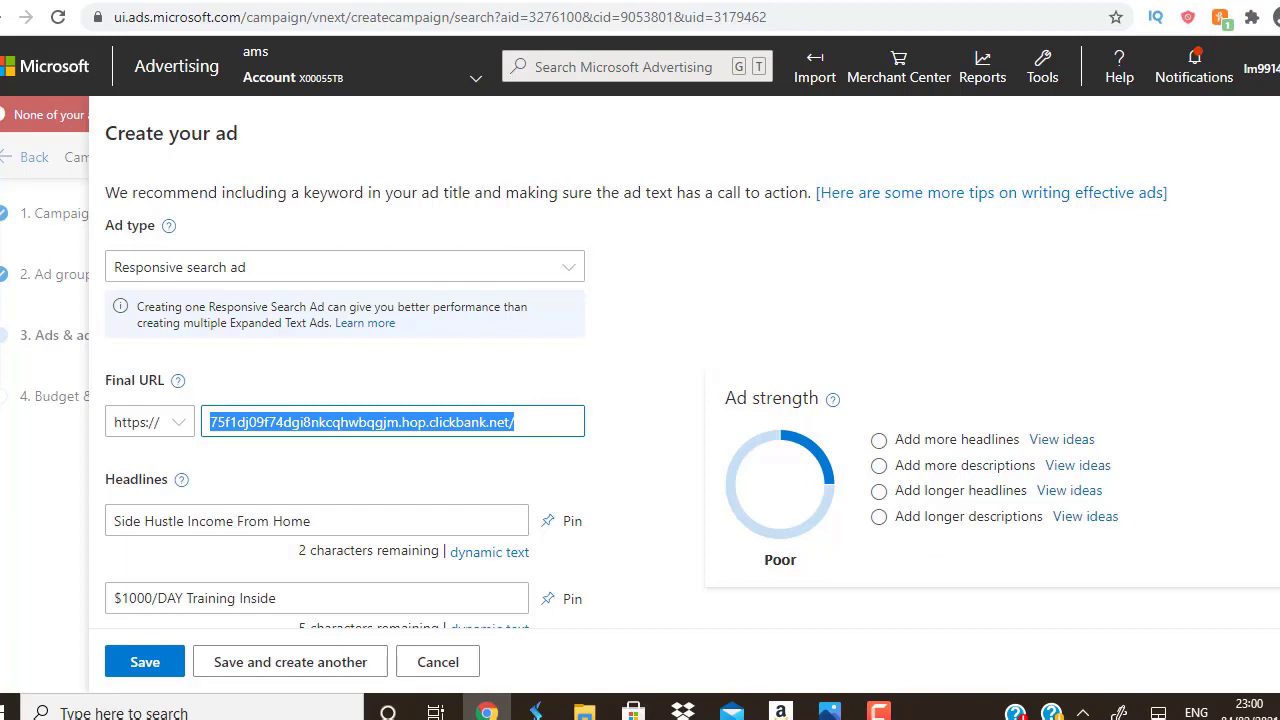
Examine the headline and email opt-in form on the internetmarketing-strategies.info landing page, and return to the ad form.
{"action": "key", "text": "ctrl+Tab"}
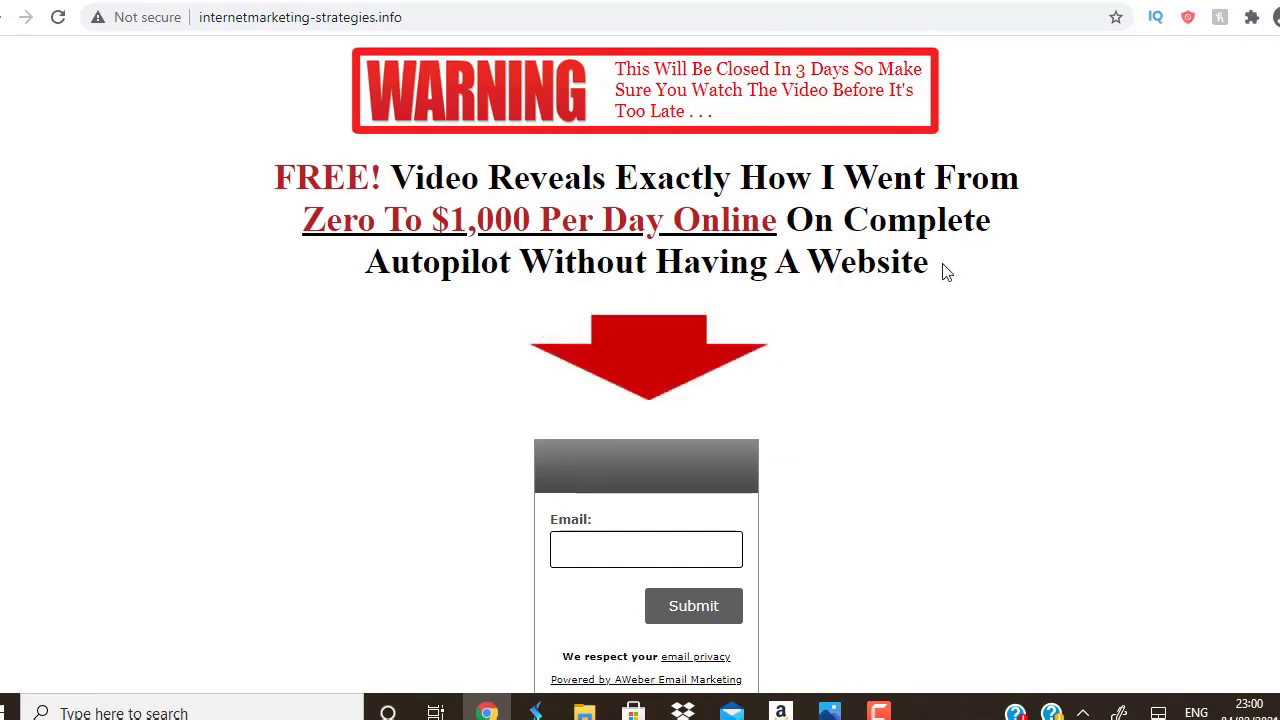
{"action": "left_click_drag", "start_coordinate": [943, 271], "coordinate": [290, 178]}
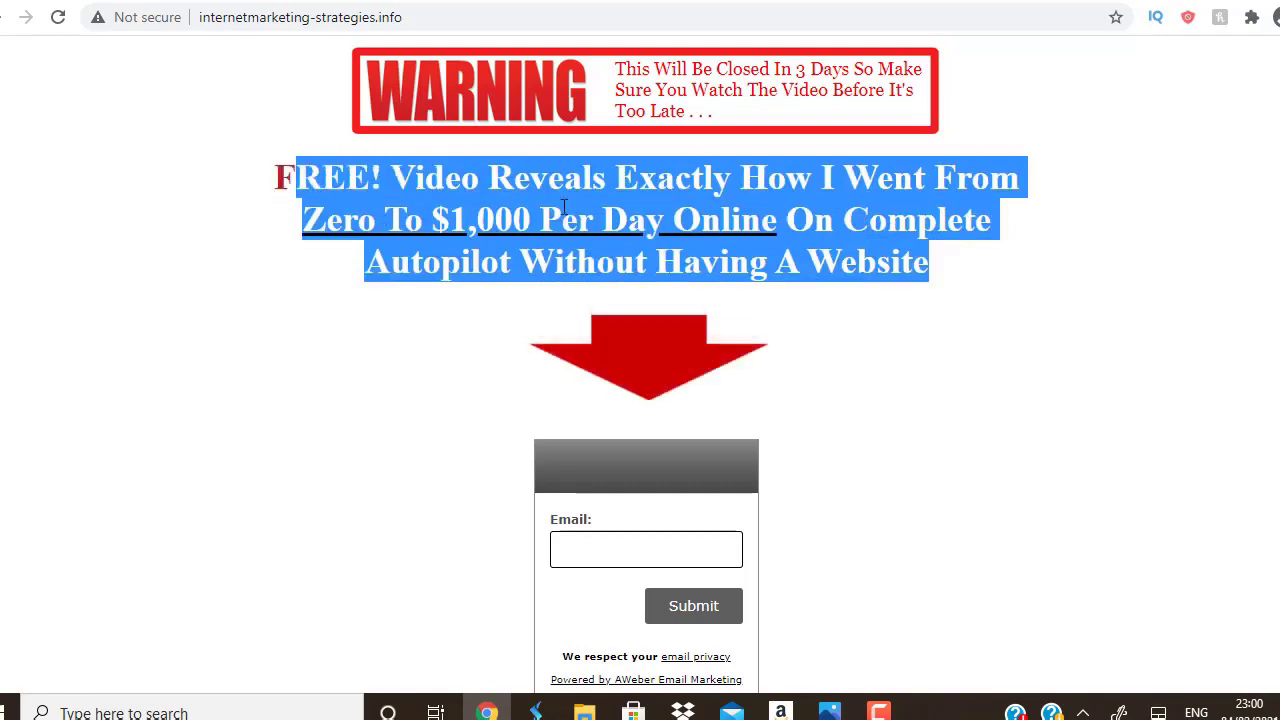
{"action": "left_click", "coordinate": [1185, 412]}
{"action": "scroll", "coordinate": [865, 543], "scroll_direction": "down", "scroll_amount": 1}
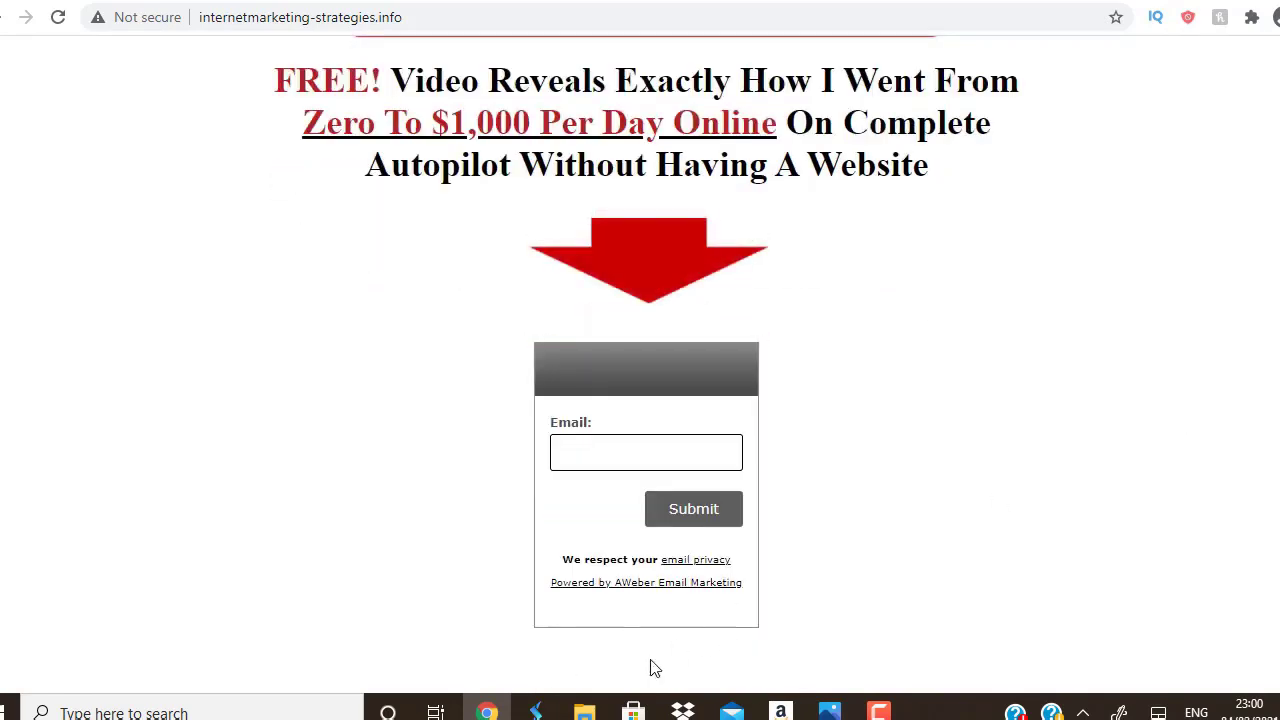
{"action": "scroll", "coordinate": [694, 244], "scroll_direction": "up", "scroll_amount": 1}
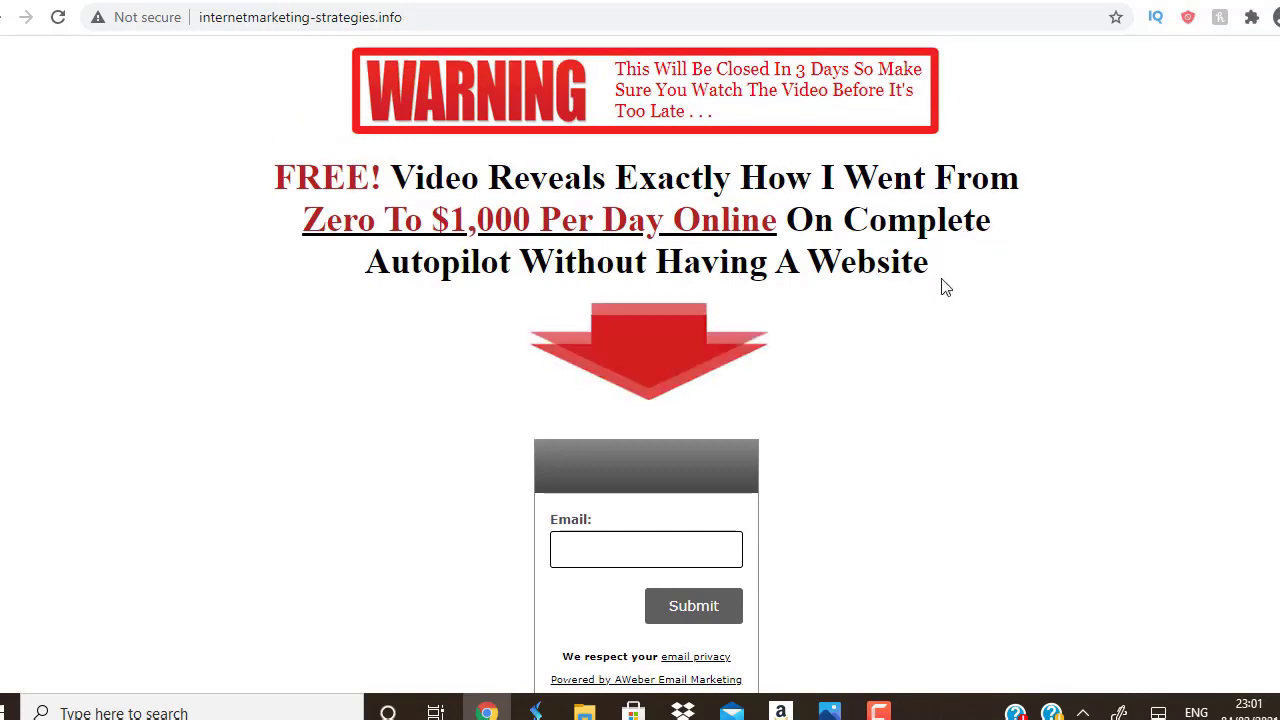
{"action": "left_click_drag", "start_coordinate": [940, 272], "coordinate": [284, 170]}
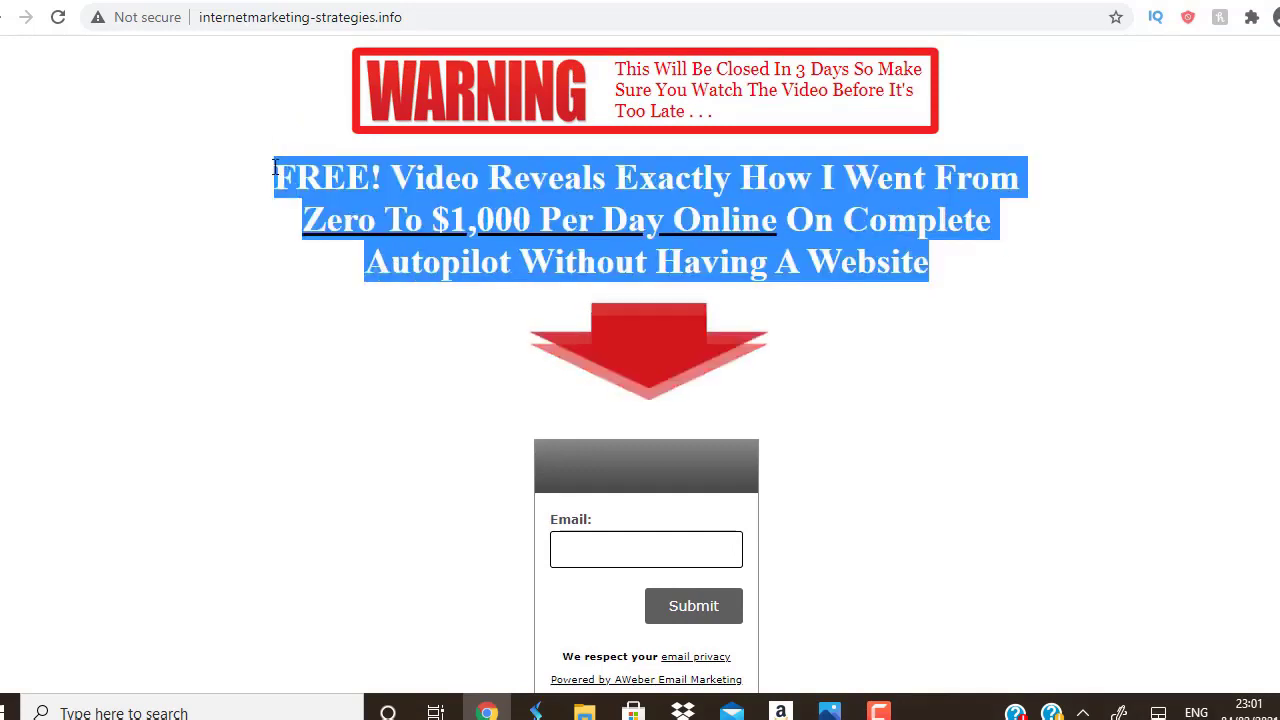
{"action": "left_click", "coordinate": [183, 181]}
{"action": "left_click_drag", "start_coordinate": [946, 271], "coordinate": [276, 178]}
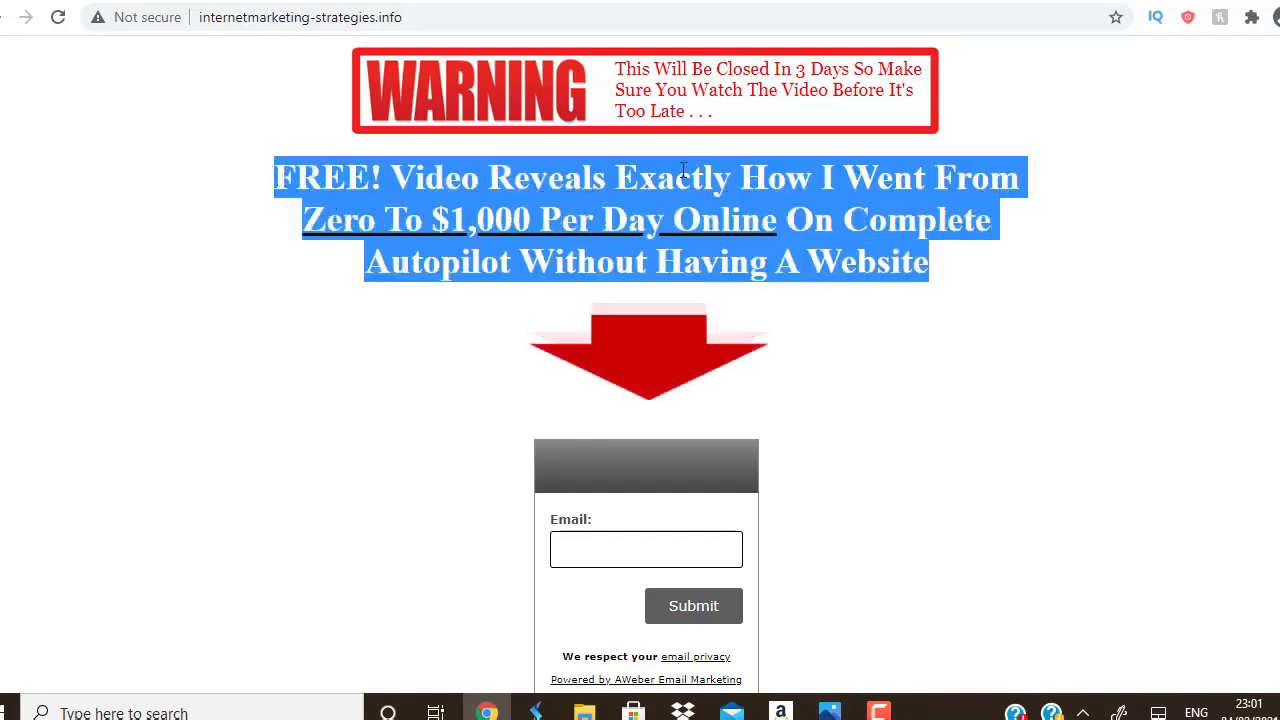
{"action": "scroll", "coordinate": [665, 565], "scroll_direction": "down", "scroll_amount": 1}
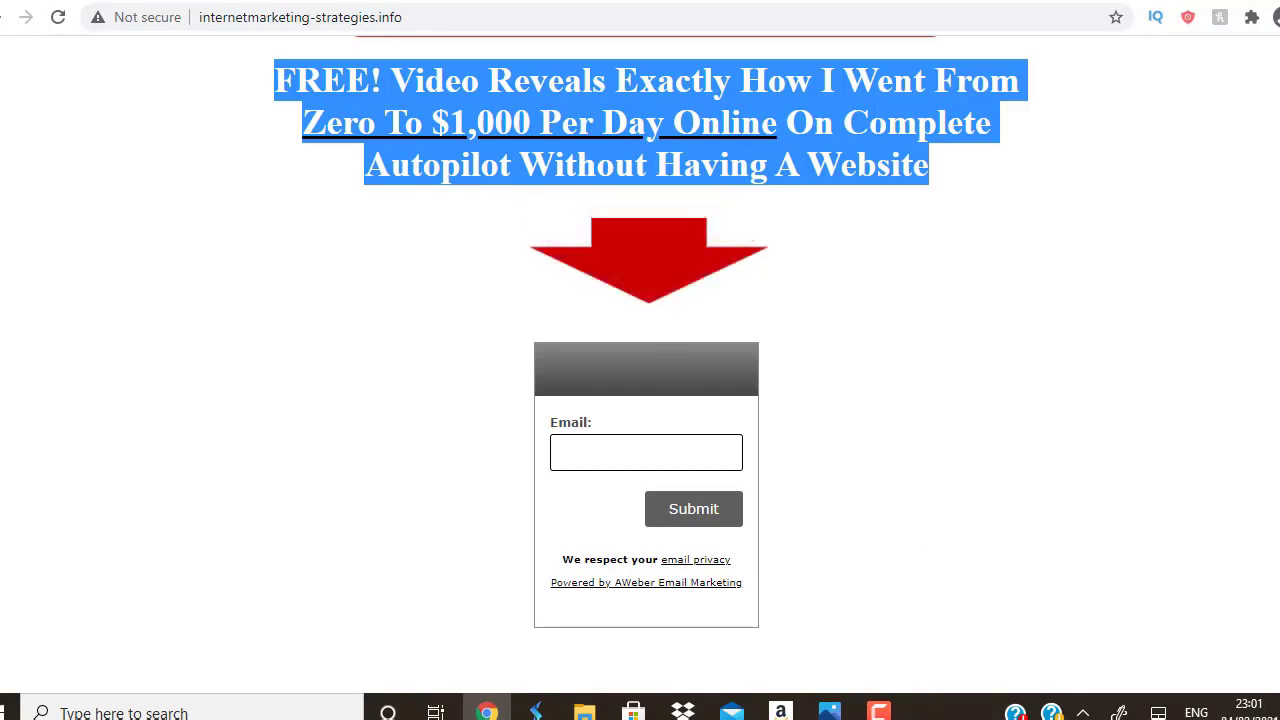
{"action": "left_click", "coordinate": [400, 1]}
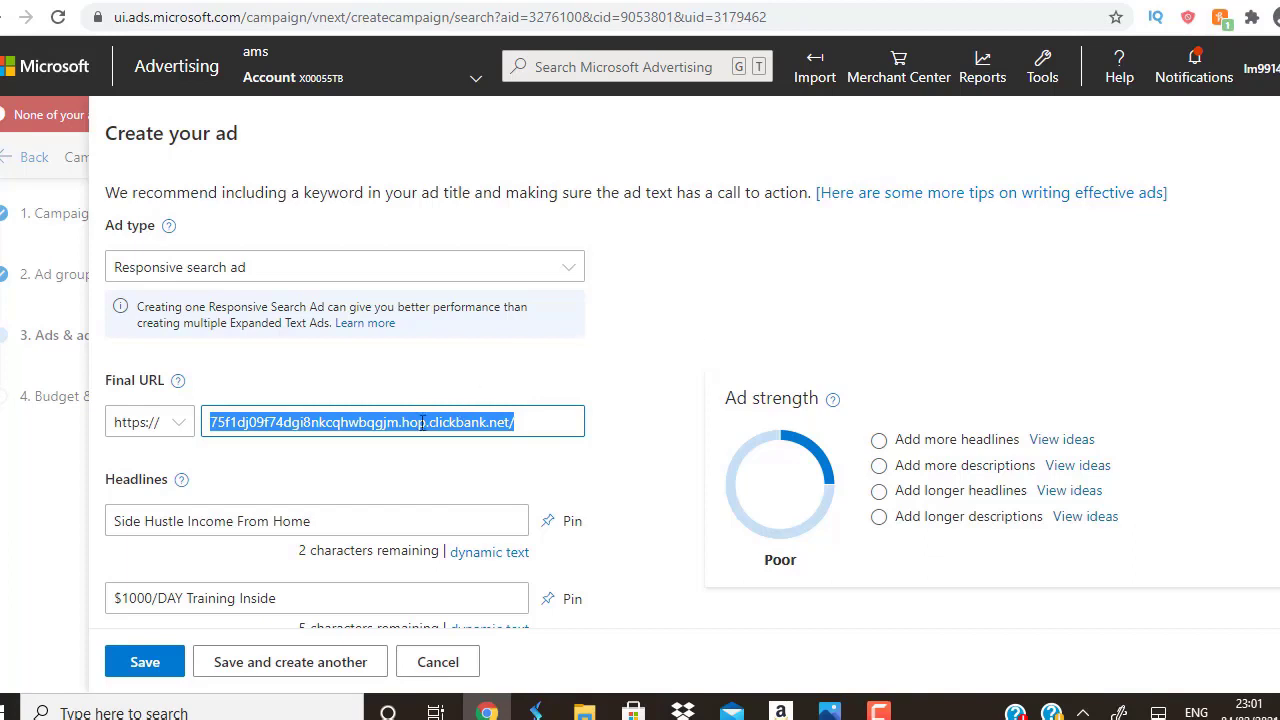
{"action": "left_click", "coordinate": [516, 423]}
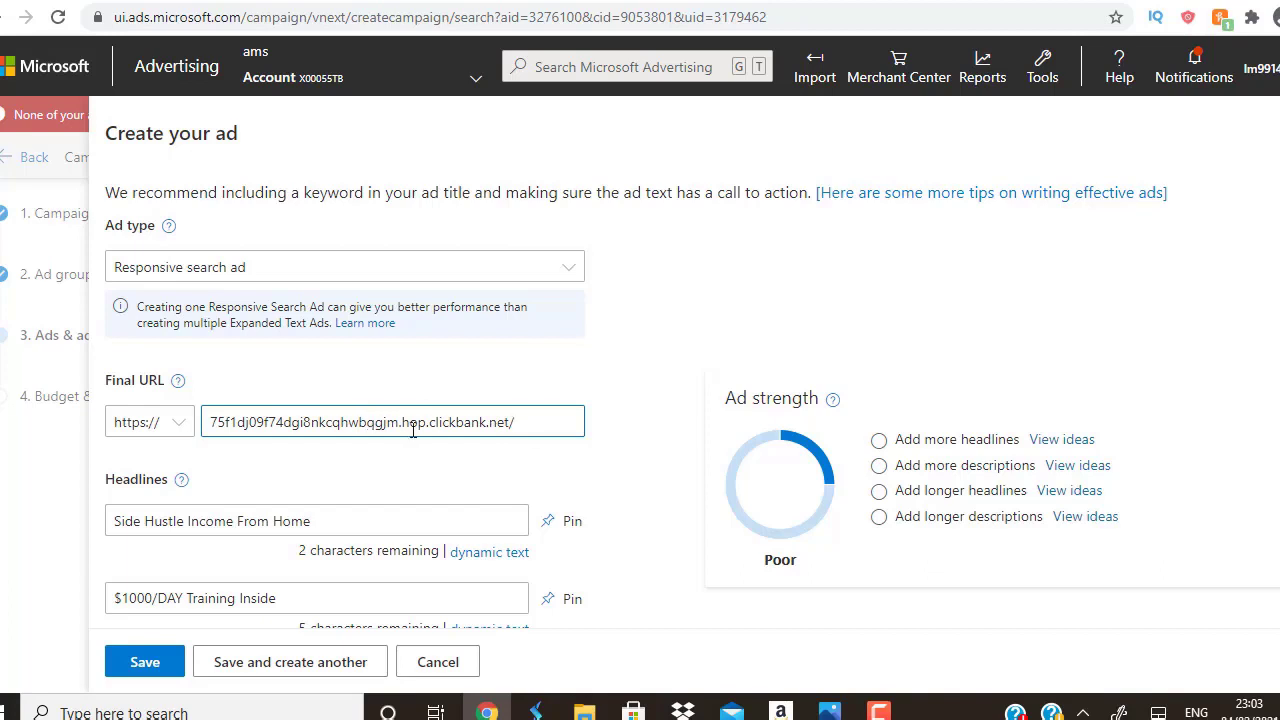
{"action": "left_click_drag", "start_coordinate": [513, 424], "coordinate": [210, 408]}
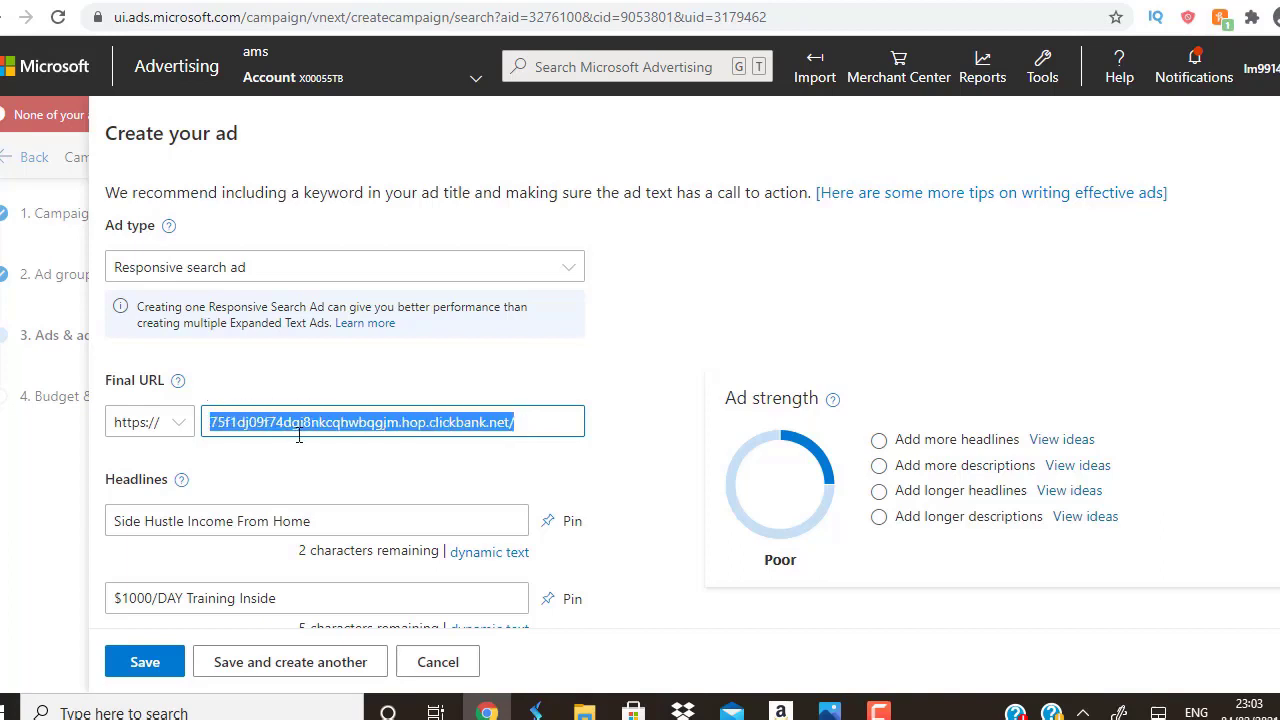
{"action": "left_click", "coordinate": [678, 333]}
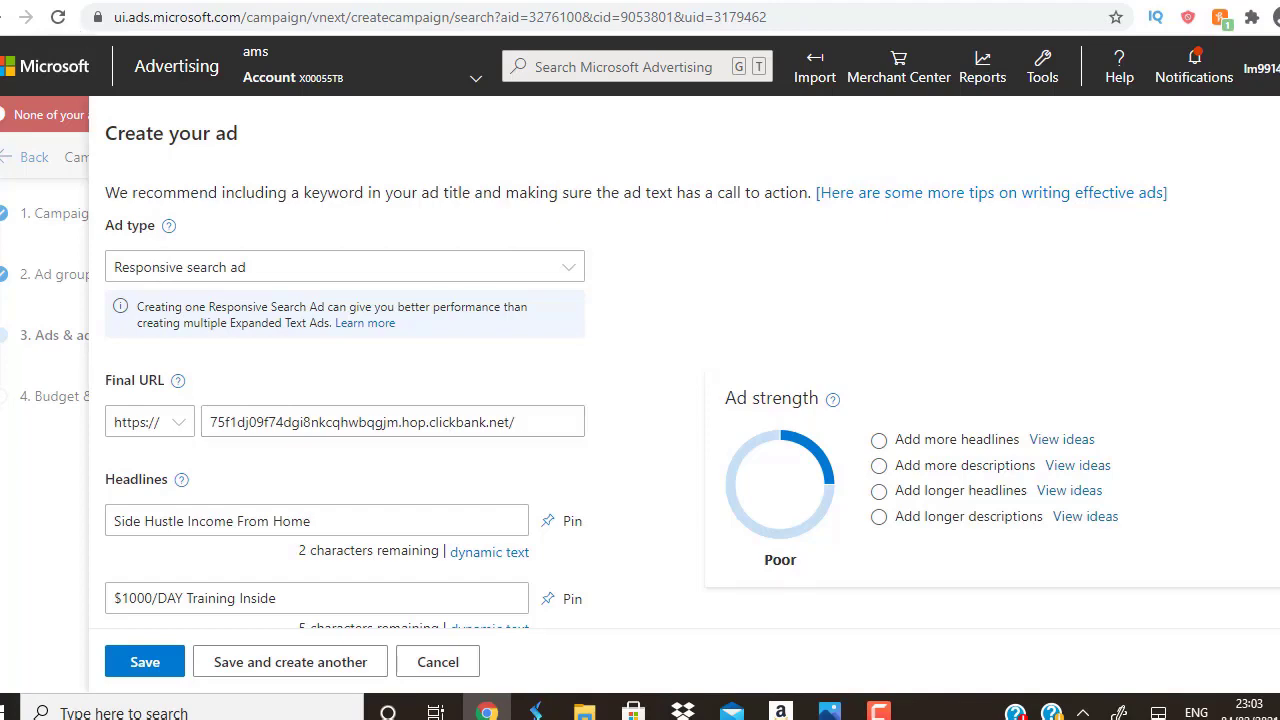
{"action": "left_click", "coordinate": [85, 5]}
{"action": "left_click", "coordinate": [424, 267]}
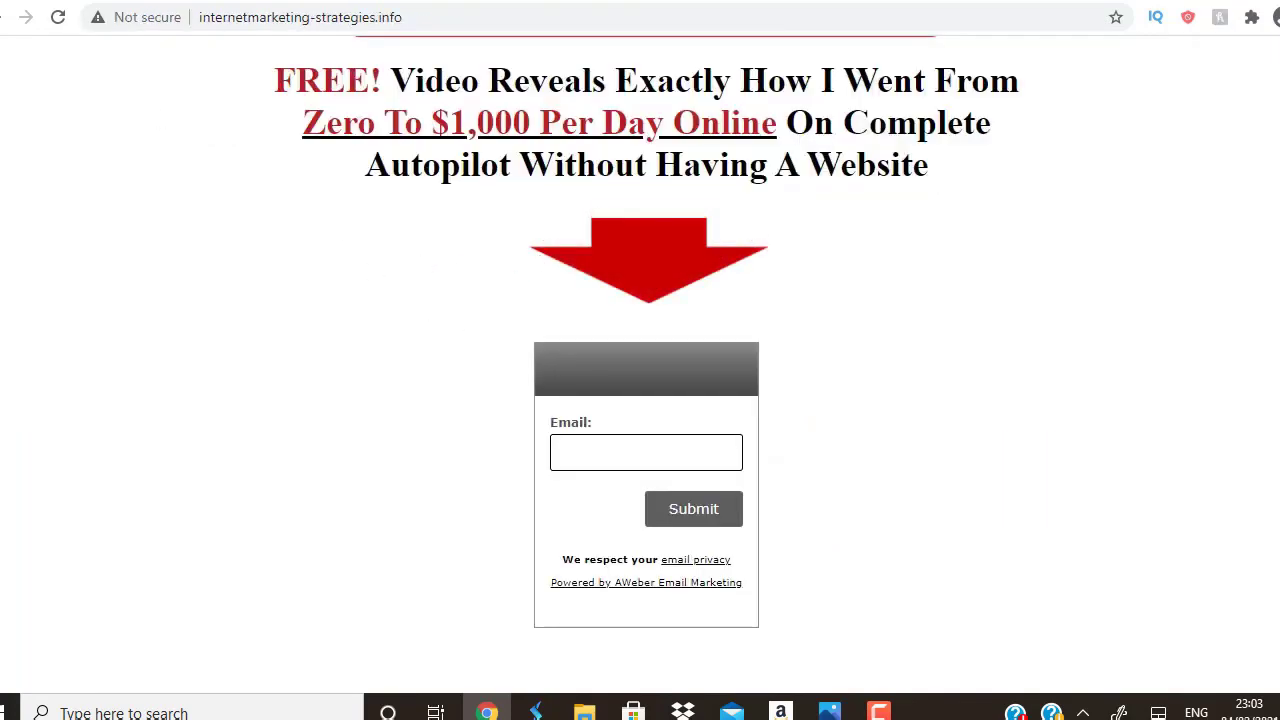
{"action": "key", "text": "ctrl+Tab"}
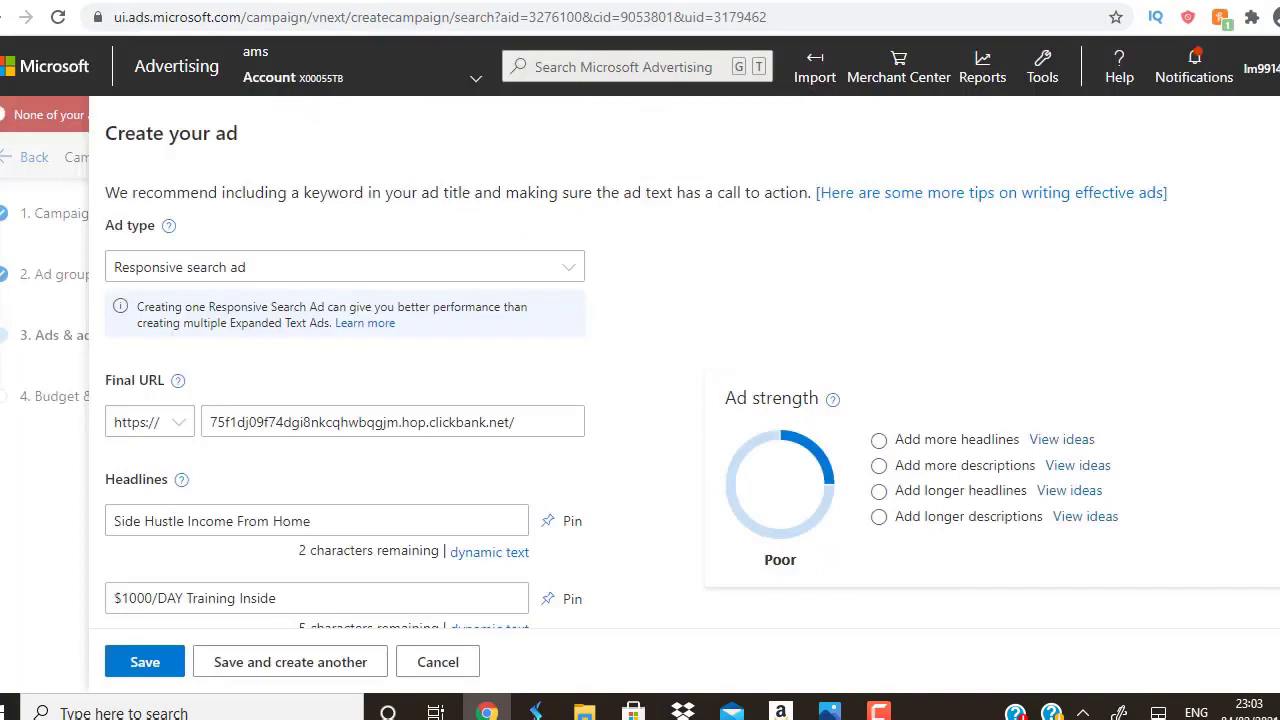
{"action": "scroll", "coordinate": [640, 400], "scroll_direction": "down", "scroll_amount": 4}
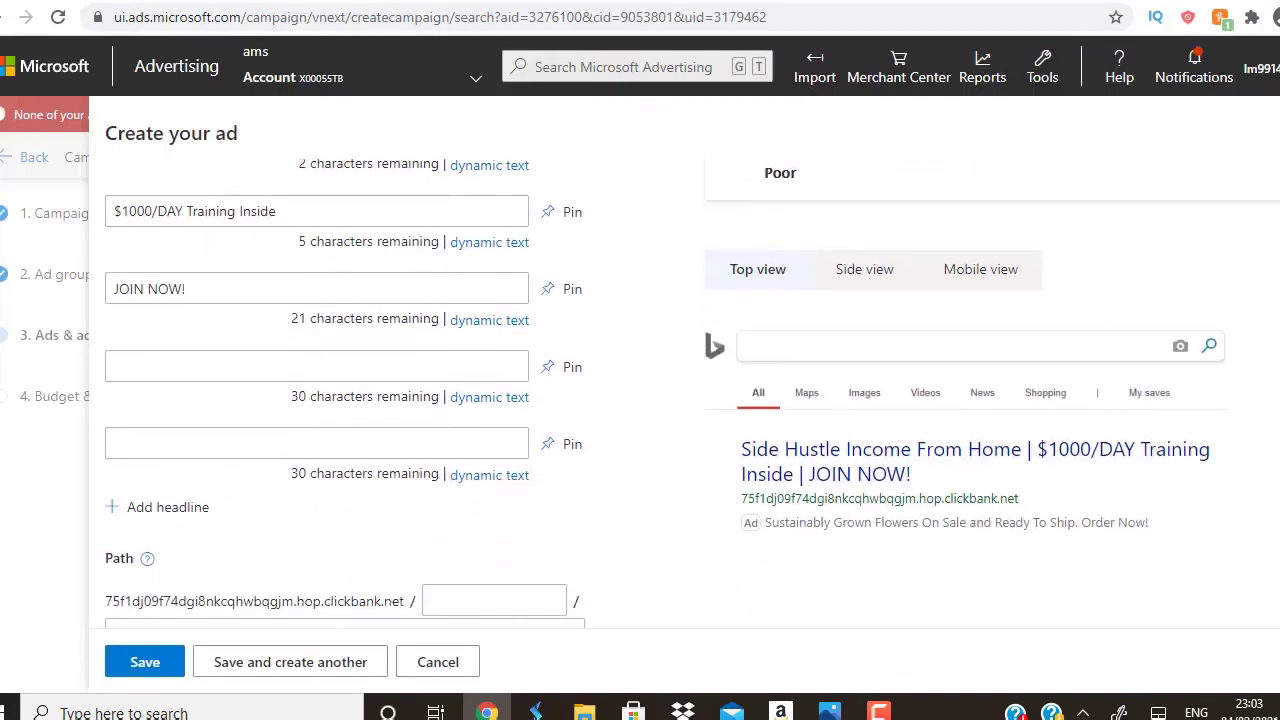
{"action": "scroll", "coordinate": [640, 390], "scroll_direction": "down", "scroll_amount": 3}
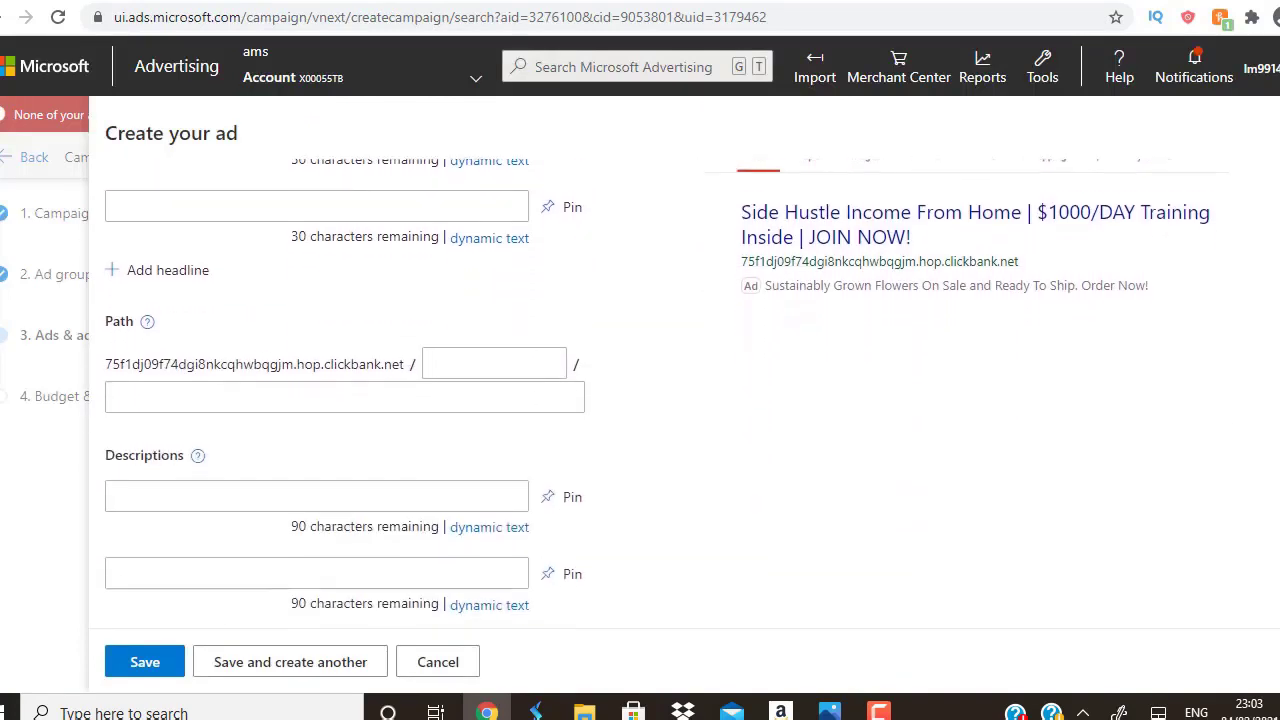
{"action": "scroll", "coordinate": [740, 400], "scroll_direction": "up", "scroll_amount": 7}
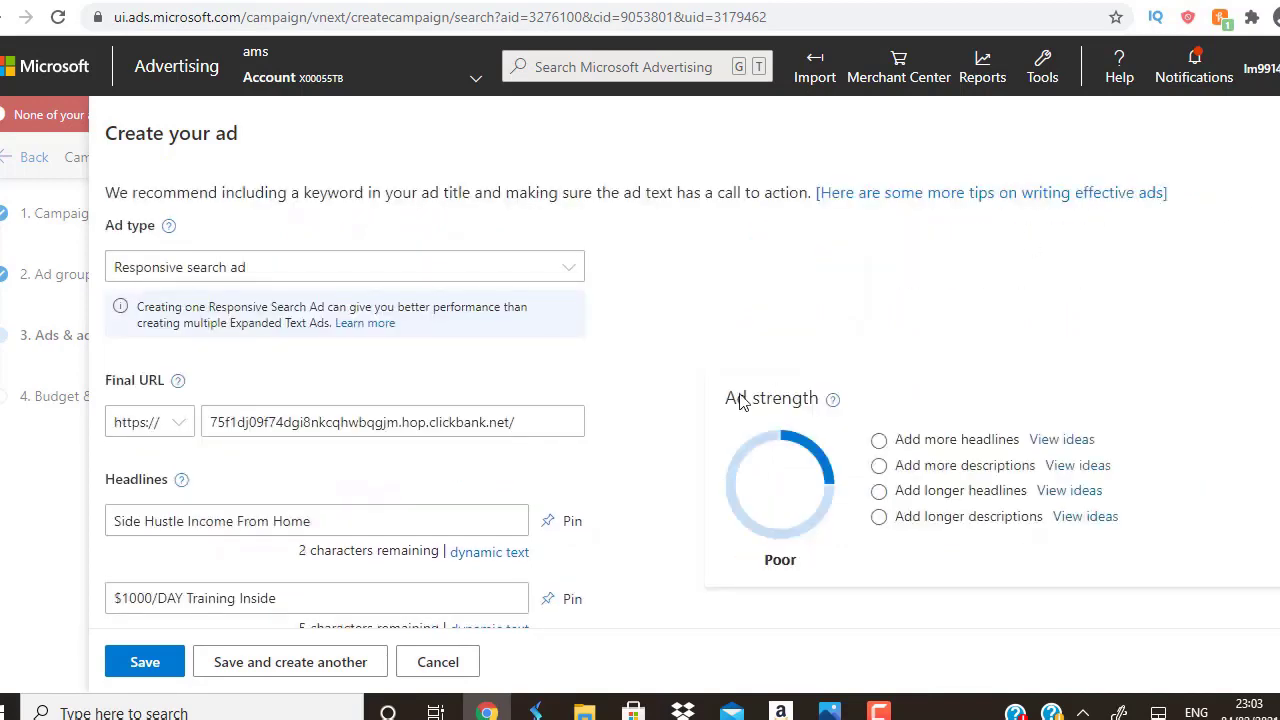
{"action": "left_click_drag", "start_coordinate": [535, 424], "coordinate": [205, 414]}
{"action": "key", "text": "BackSpace"}
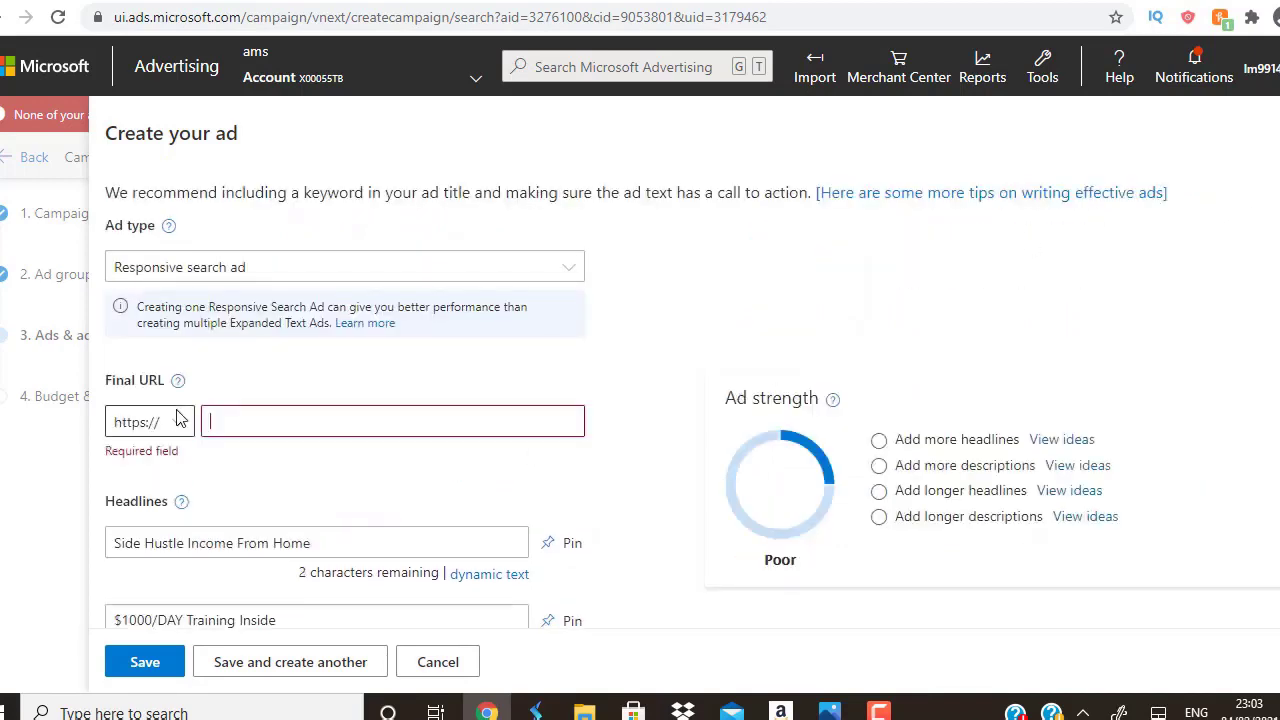
{"action": "type", "text": "internetmarketing-strategies.info/"}
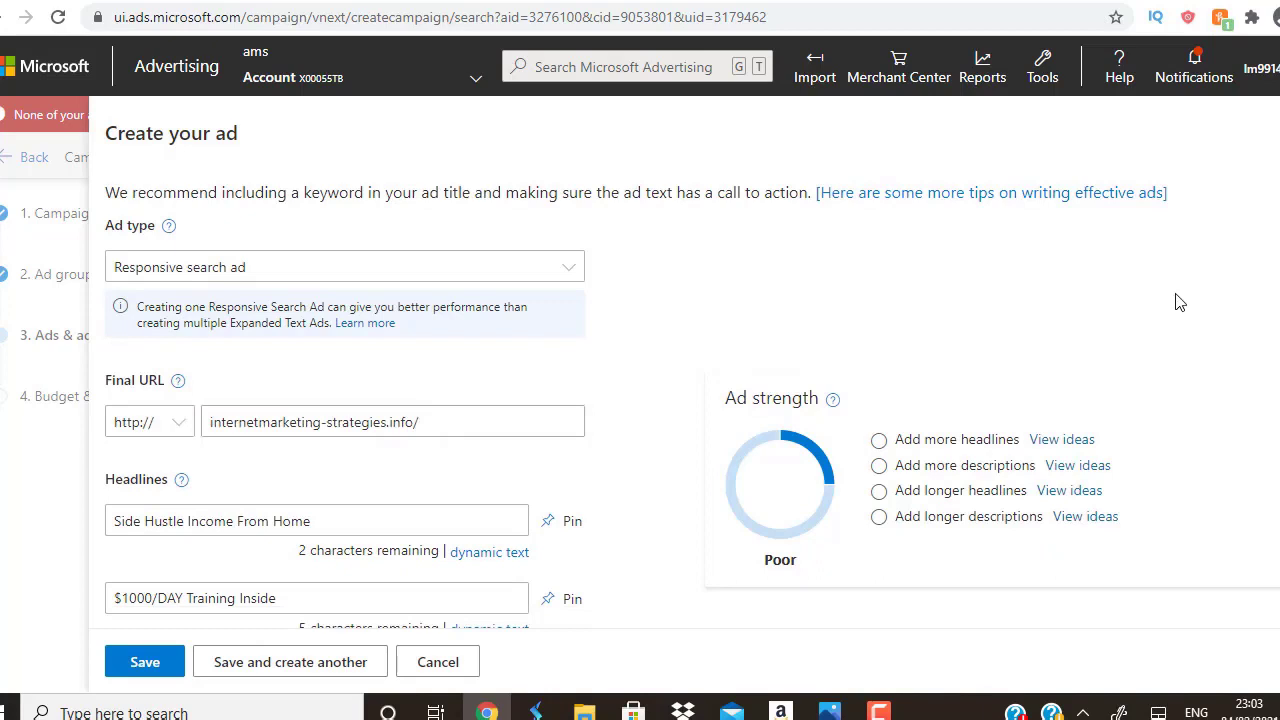
Review the completed ad fields and try to save the responsive search ad without descriptions.
{"action": "scroll", "coordinate": [1180, 302], "scroll_direction": "down", "scroll_amount": 1}
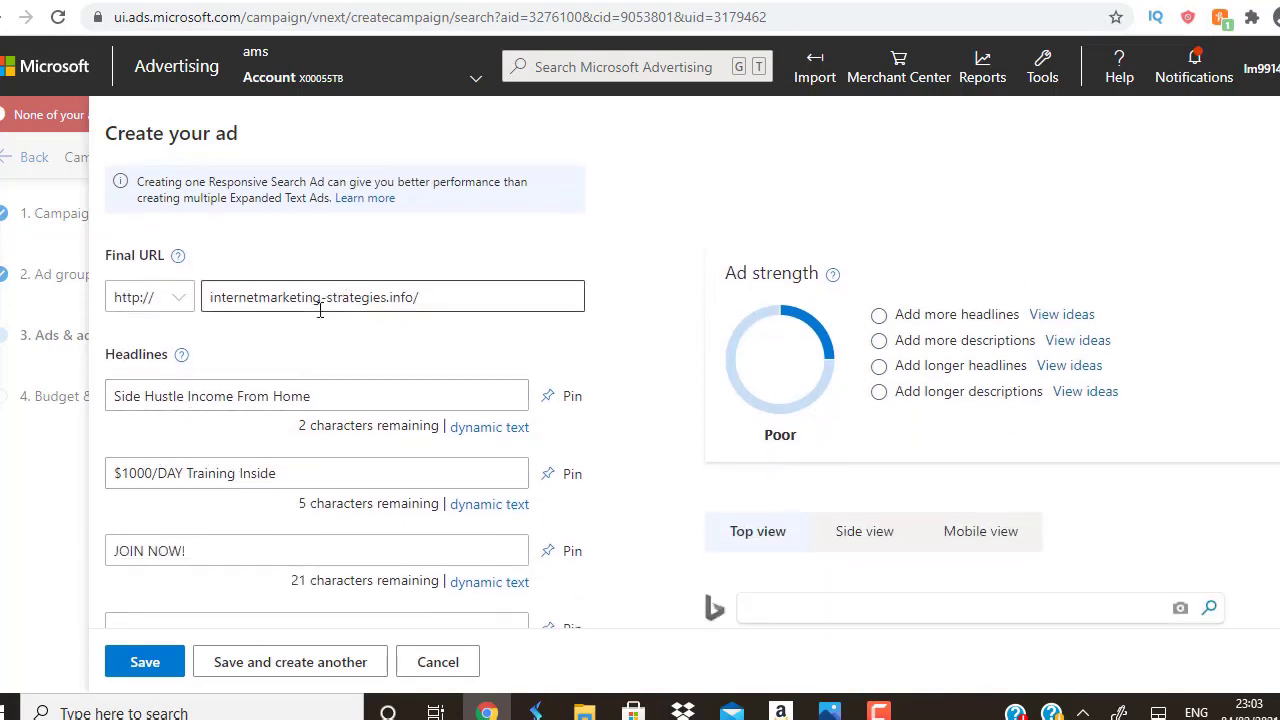
{"action": "key", "text": "ctrl+Tab"}
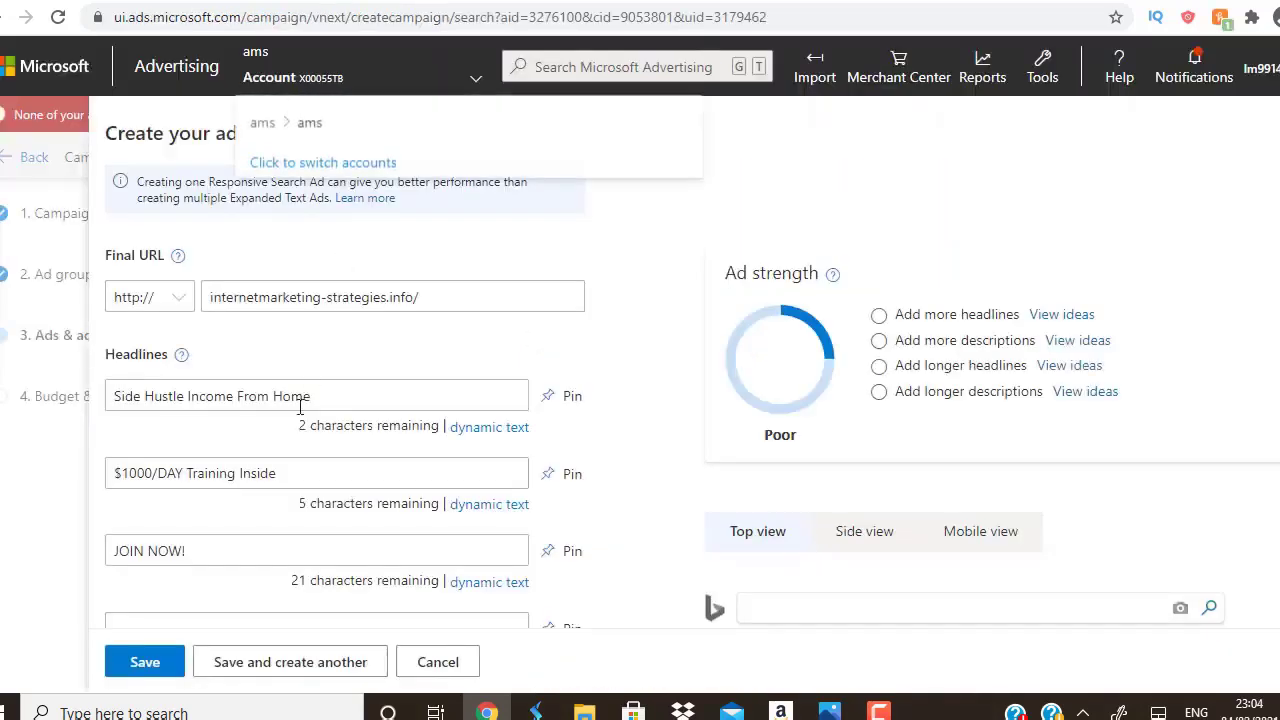
{"action": "scroll", "coordinate": [1129, 312], "scroll_direction": "down", "scroll_amount": 10}
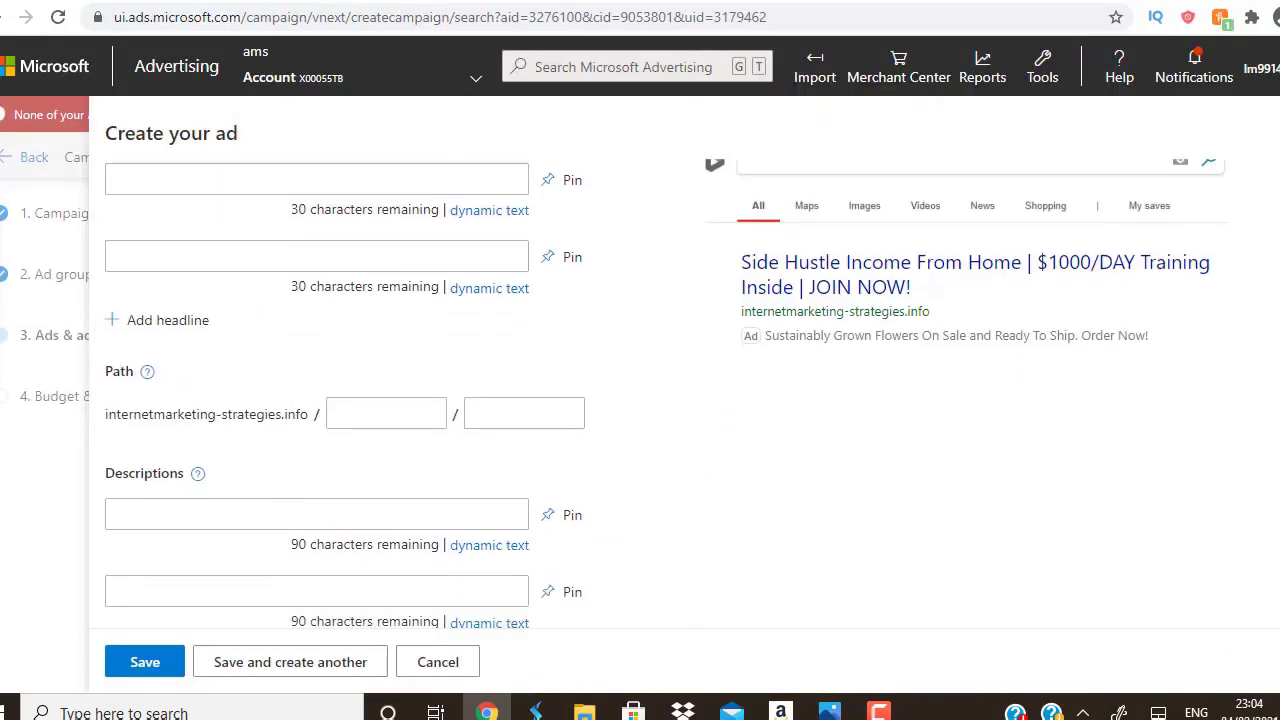
{"action": "scroll", "coordinate": [1129, 312], "scroll_direction": "down", "scroll_amount": 1}
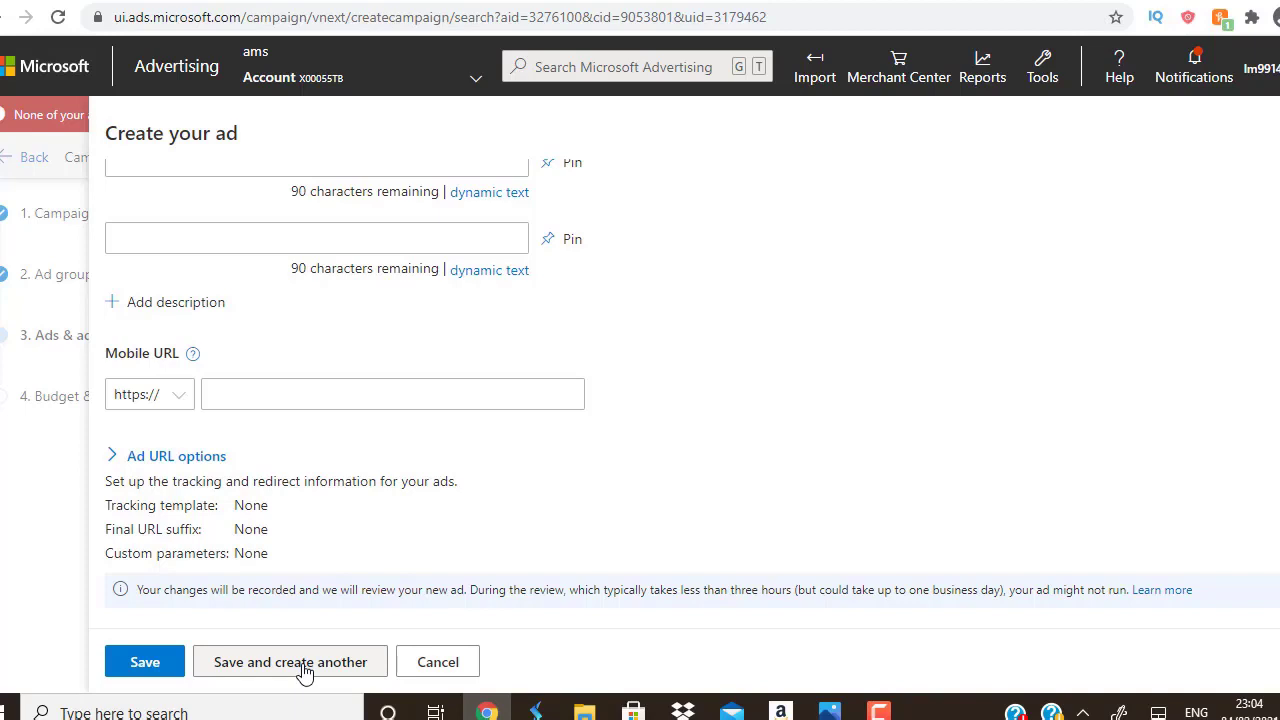
{"action": "left_click", "coordinate": [144, 668]}
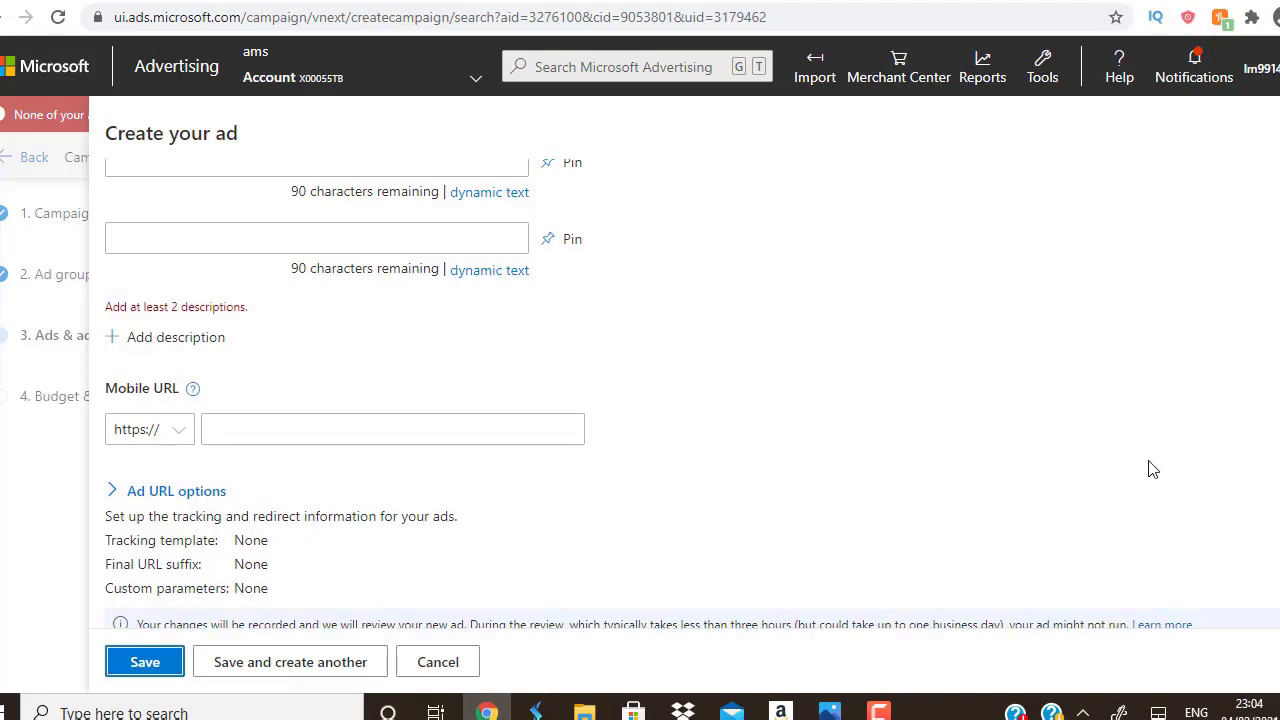
{"action": "scroll", "coordinate": [1150, 466], "scroll_direction": "up", "scroll_amount": 6}
{"action": "scroll", "coordinate": [1150, 466], "scroll_direction": "up", "scroll_amount": 2}
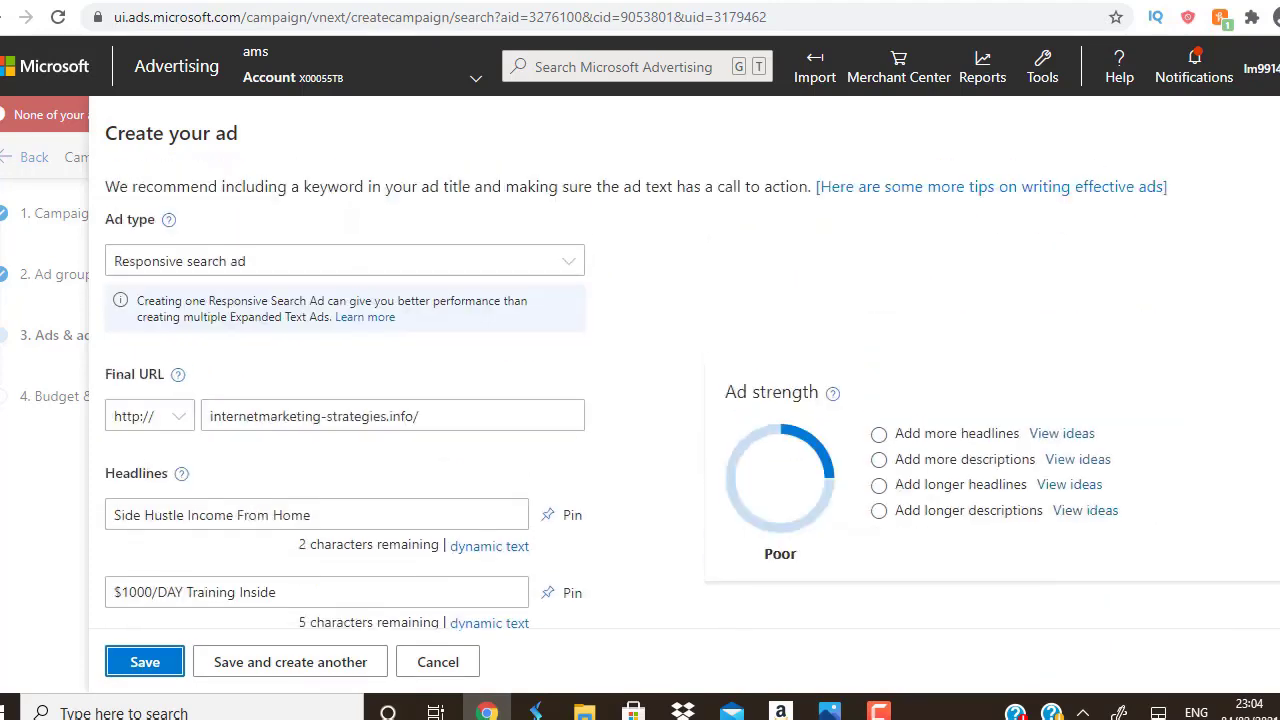
{"action": "scroll", "coordinate": [666, 394], "scroll_direction": "down", "scroll_amount": 6}
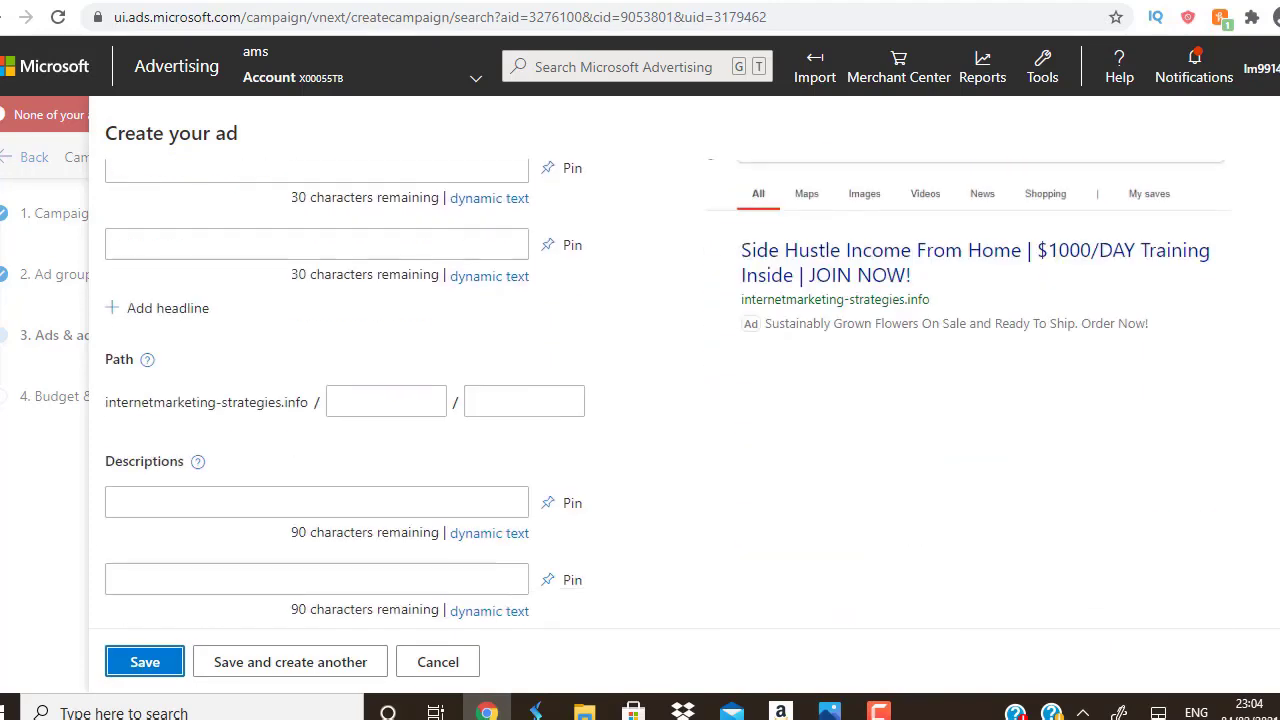
{"action": "scroll", "coordinate": [666, 394], "scroll_direction": "down", "scroll_amount": 4}
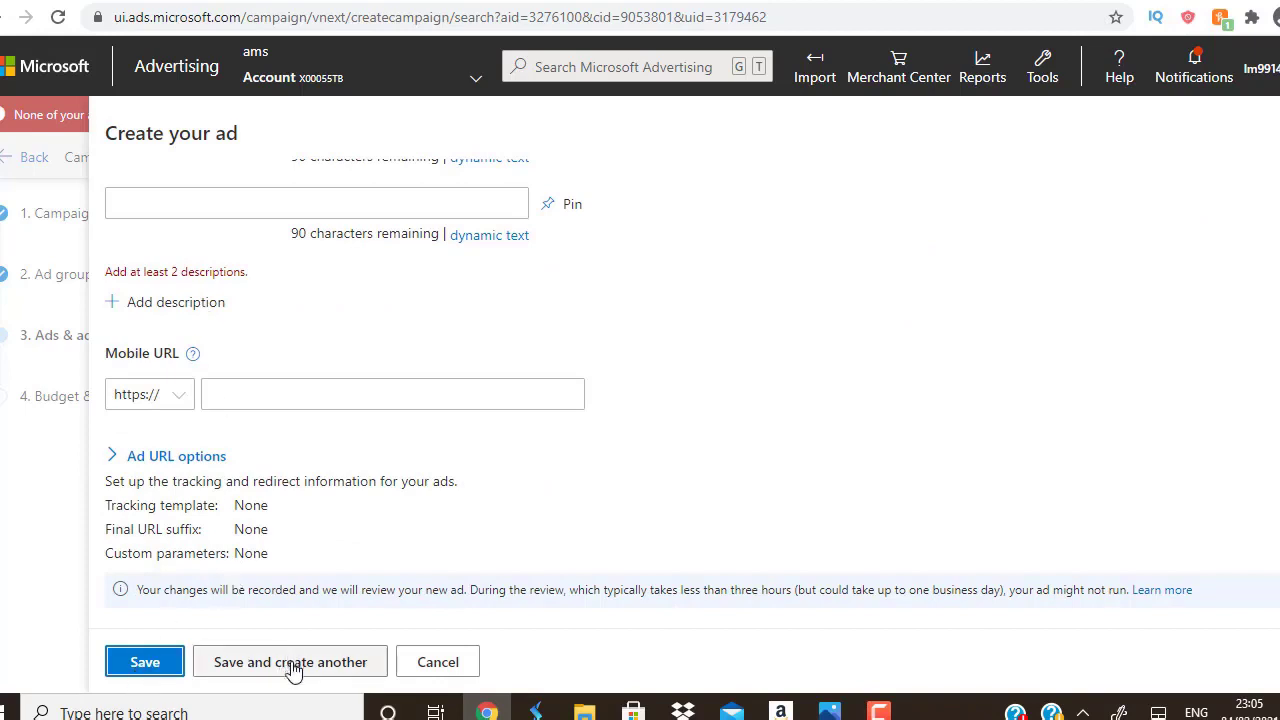
{"action": "left_click", "coordinate": [167, 665]}
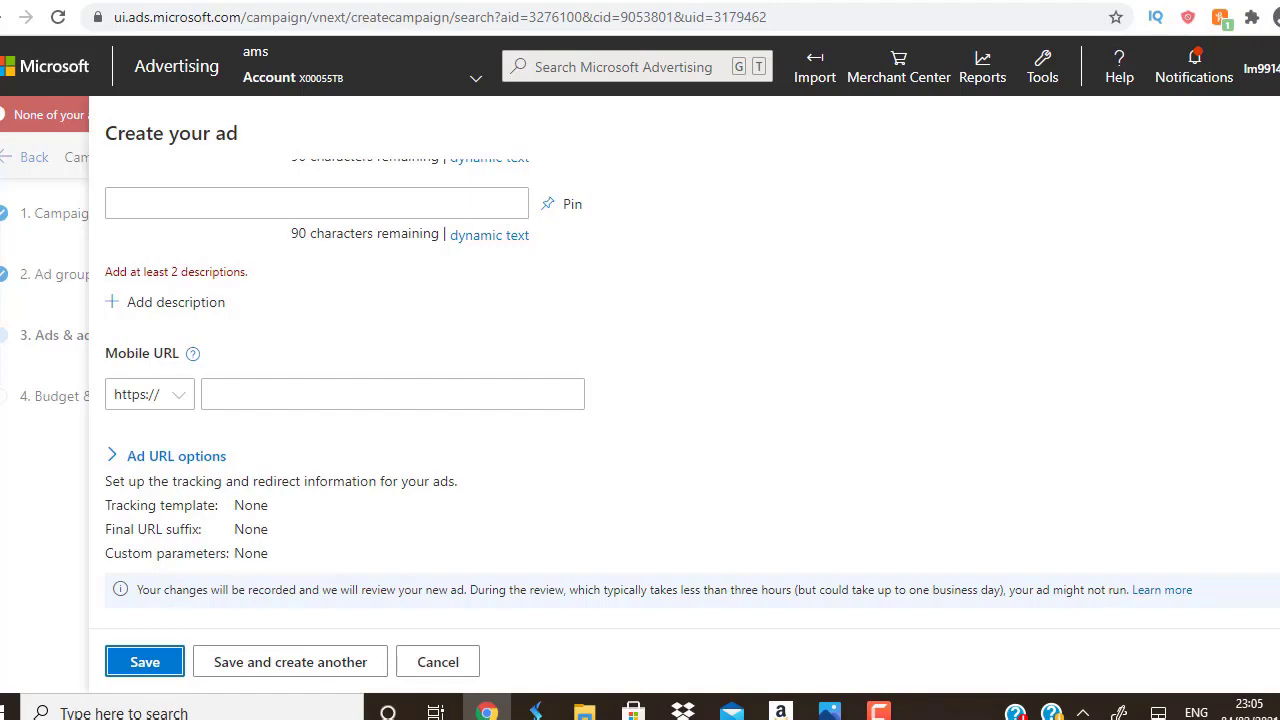
Add a third description field to the responsive search ad.
{"action": "scroll", "coordinate": [290, 410], "scroll_direction": "up", "scroll_amount": 5}
{"action": "scroll", "coordinate": [290, 410], "scroll_direction": "down", "scroll_amount": 3}
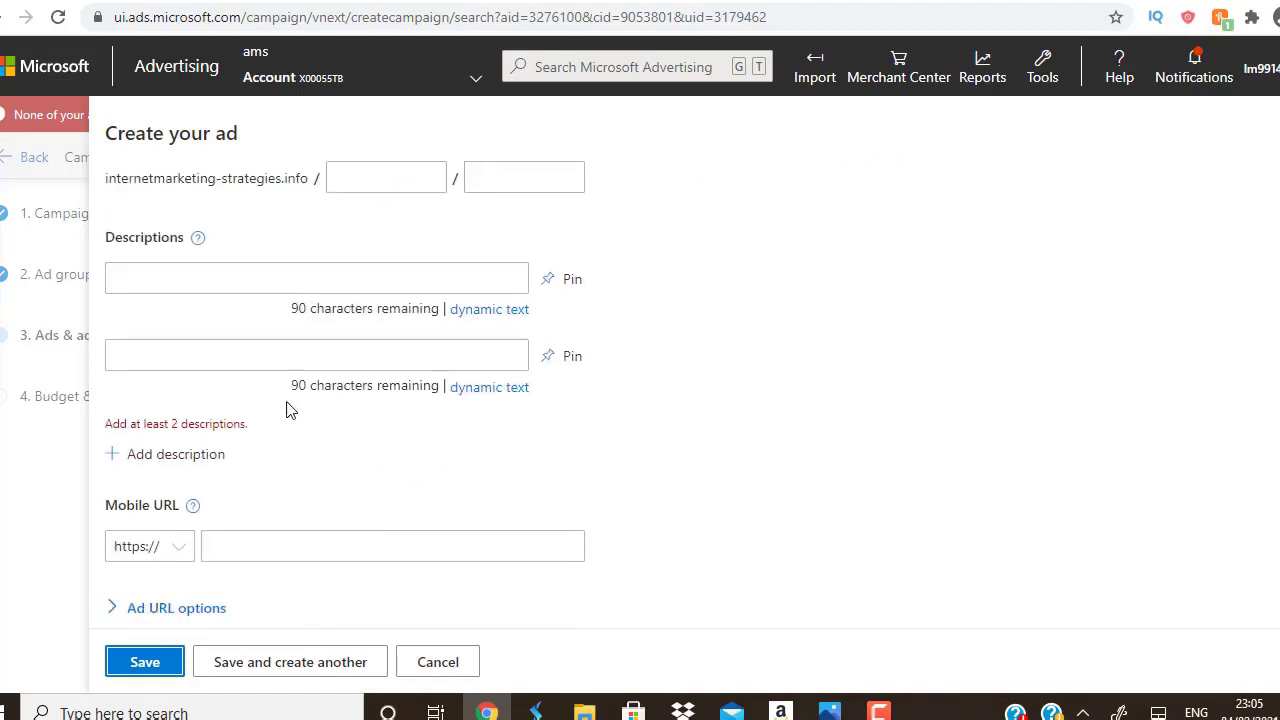
{"action": "left_click", "coordinate": [150, 458]}
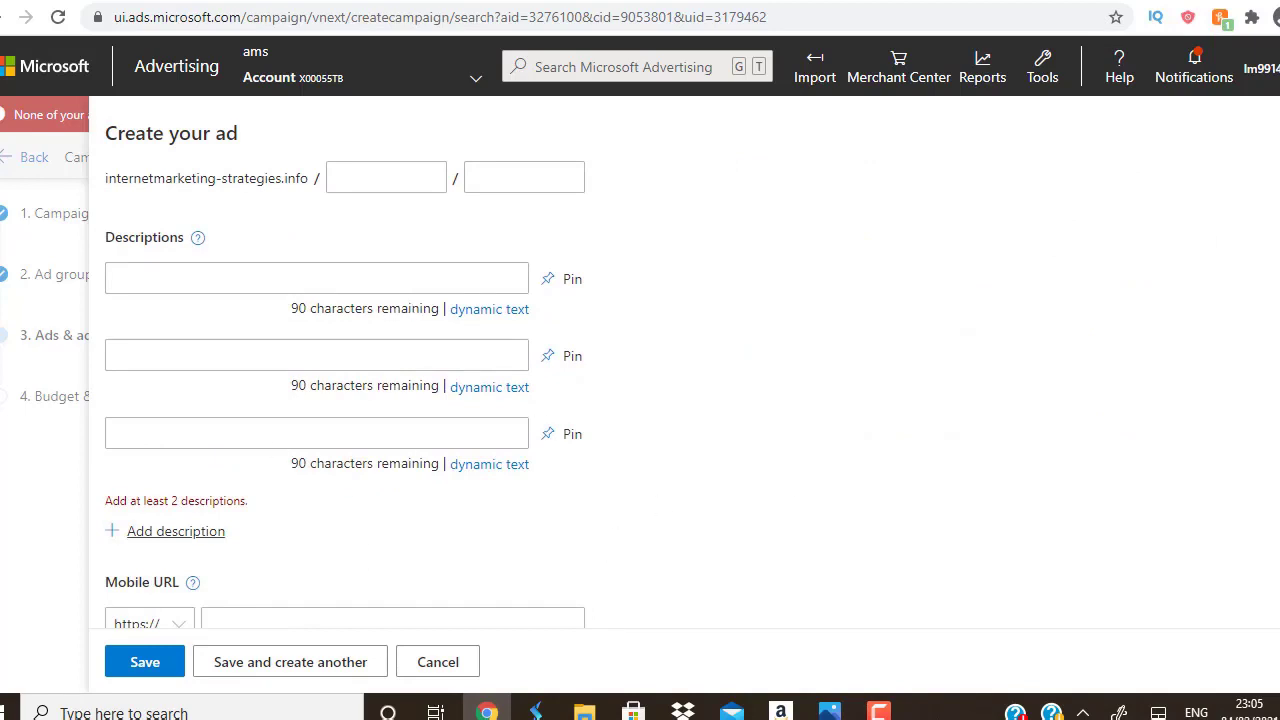
Enter "make money online" as the ad's first description.
{"action": "scroll", "coordinate": [971, 543], "scroll_direction": "up", "scroll_amount": 3}
{"action": "left_click", "coordinate": [177, 571]}
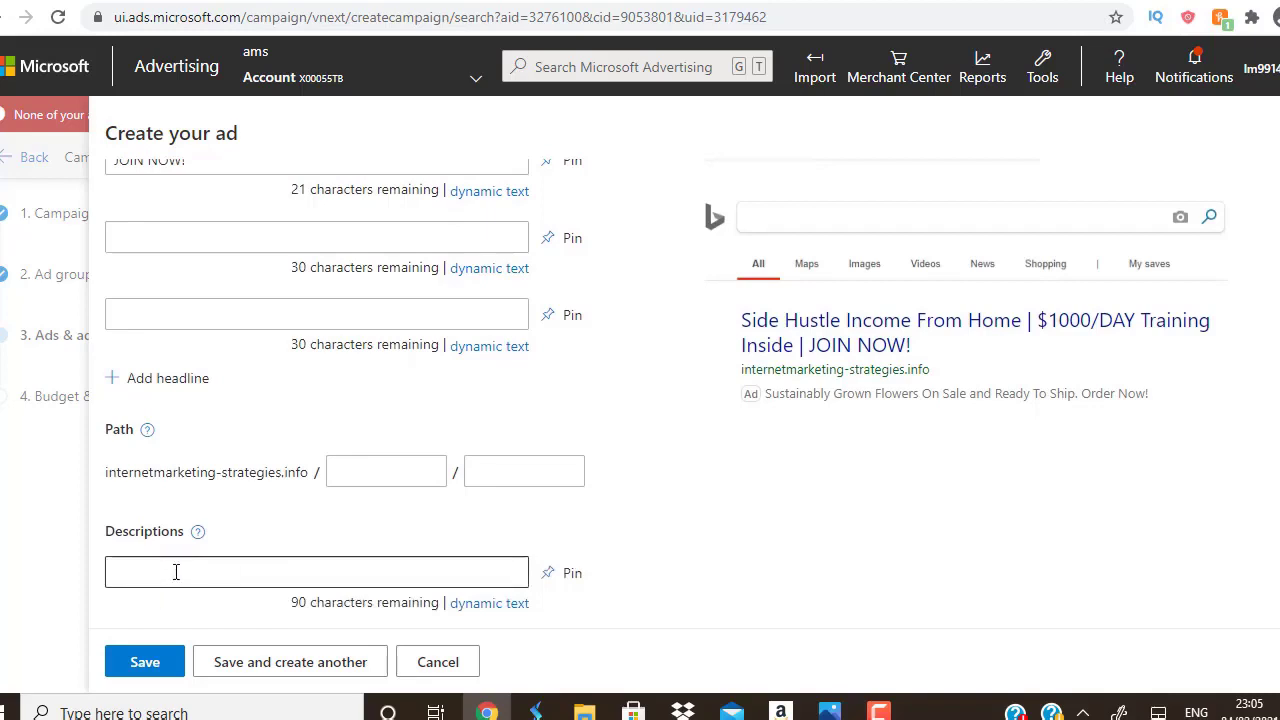
{"action": "type", "text": "make mo"}
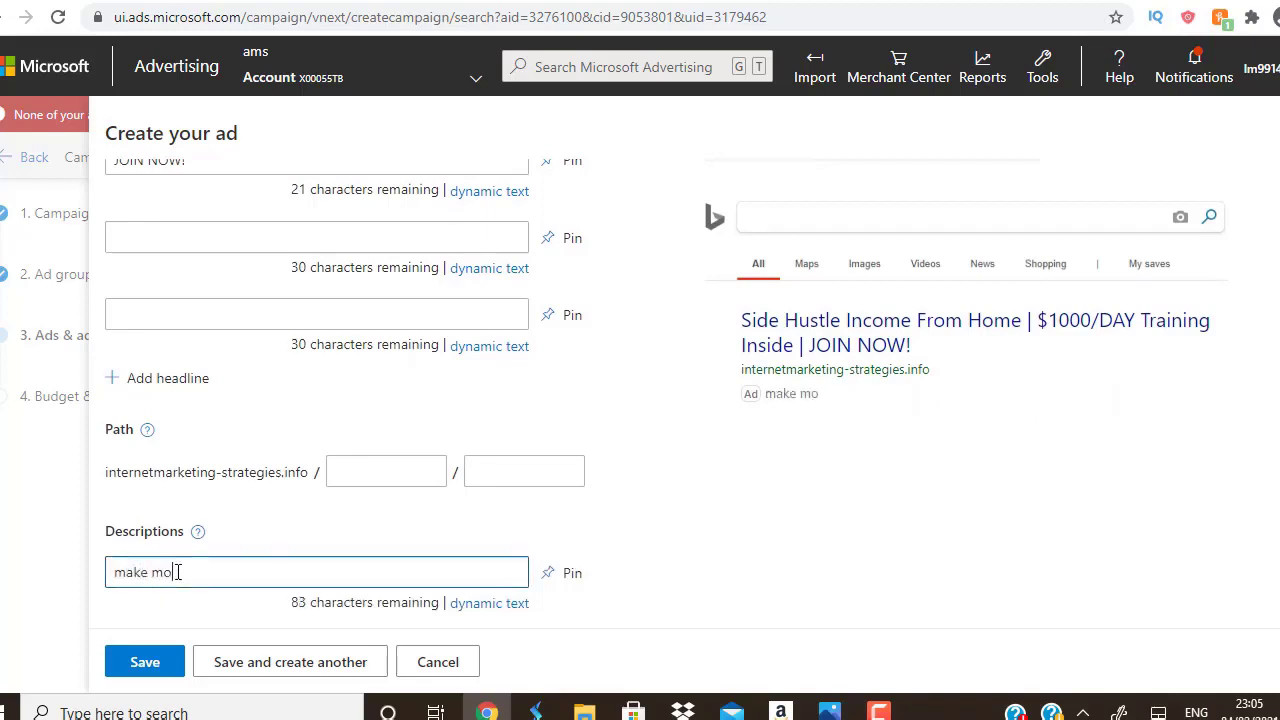
{"action": "type", "text": "ney online"}
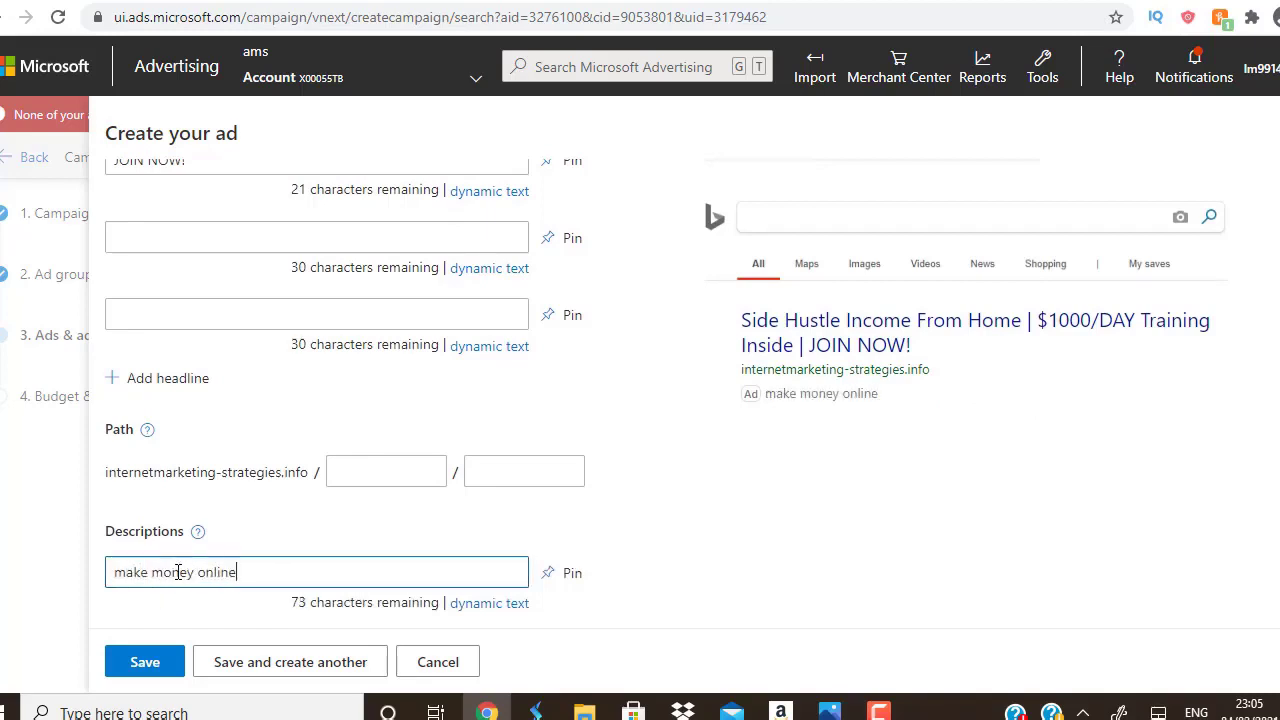
Enter "how to go from zero to $1000 a day from home without a website" as the ad's second description.
{"action": "scroll", "coordinate": [424, 330], "scroll_direction": "down", "scroll_amount": 3}
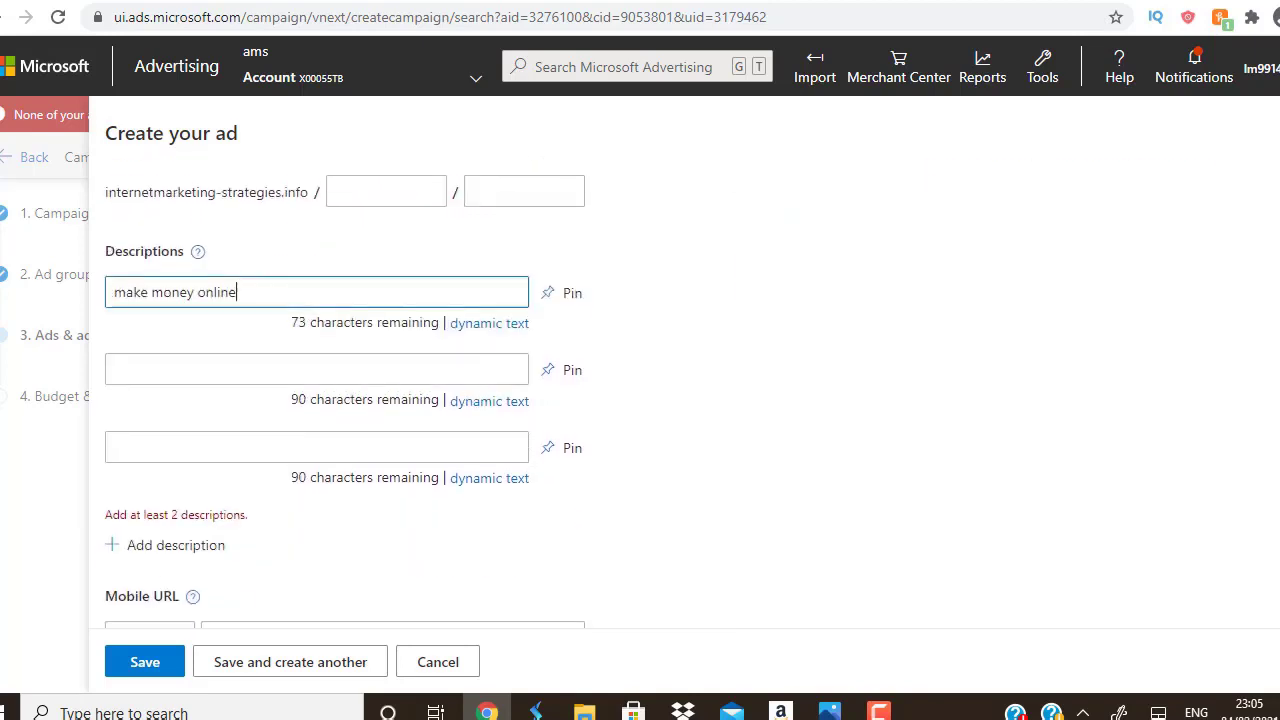
{"action": "left_click", "coordinate": [221, 366]}
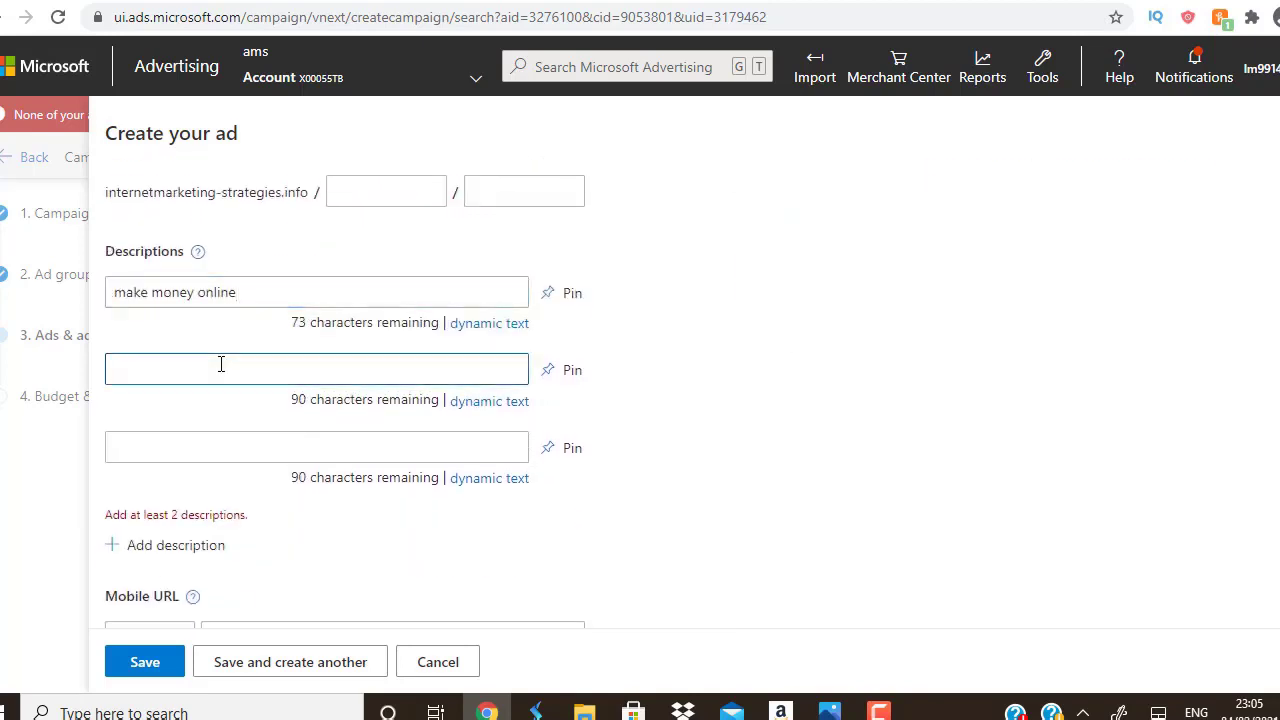
{"action": "type", "text": "how"}
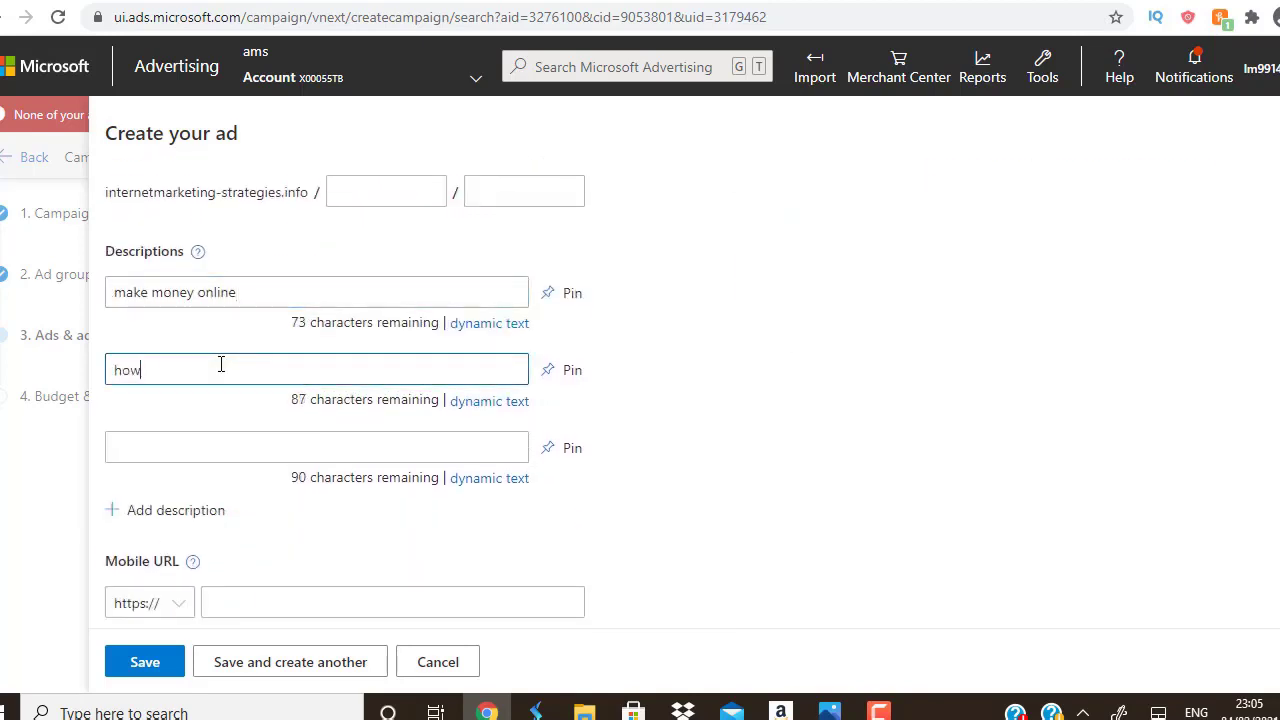
{"action": "type", "text": " to go from zero to $1000 a"}
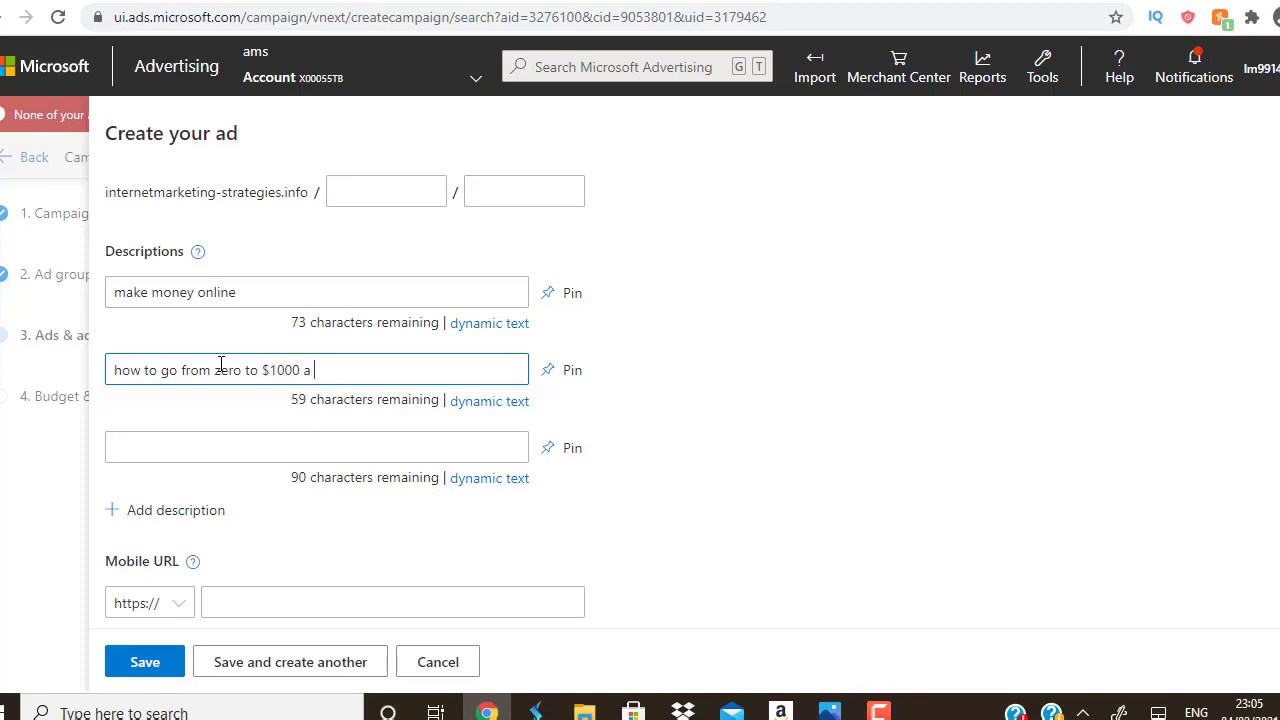
{"action": "type", "text": " day from home w"}
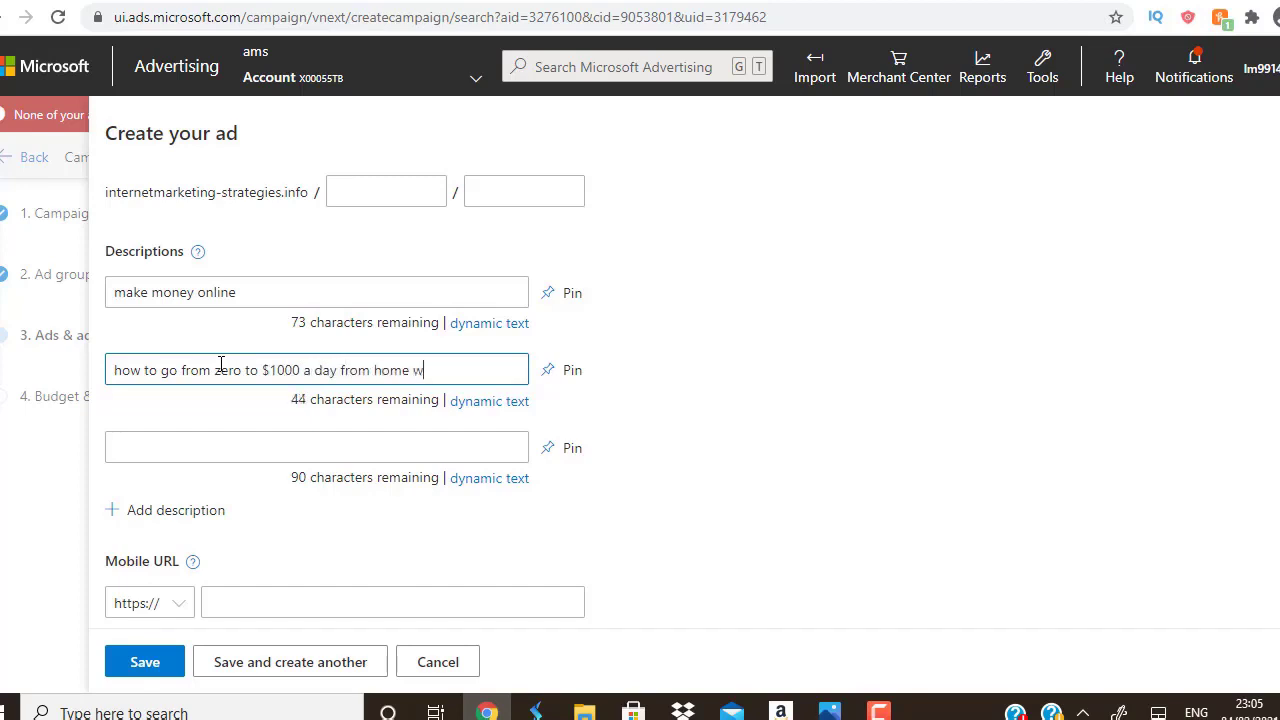
{"action": "type", "text": "ithout a website"}
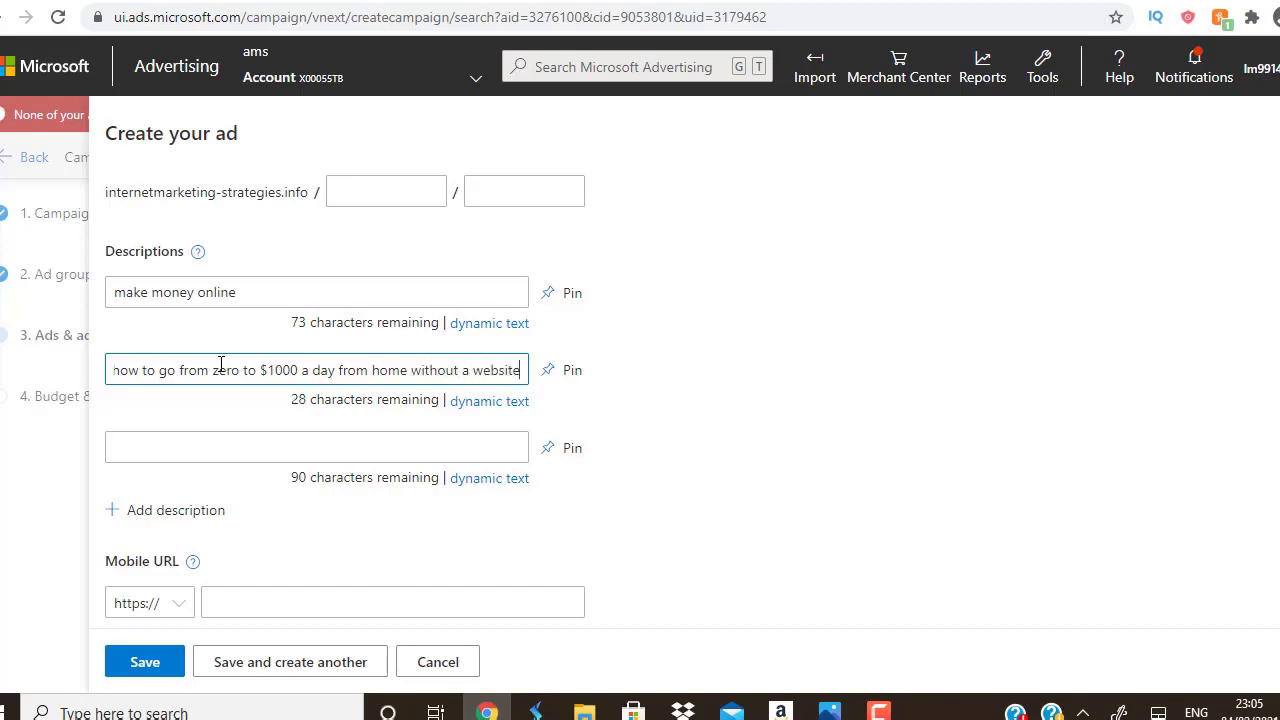
Extend the ad's first description to read "make money online while enjoying the finer things in life with your love ones".
{"action": "left_click", "coordinate": [257, 292]}
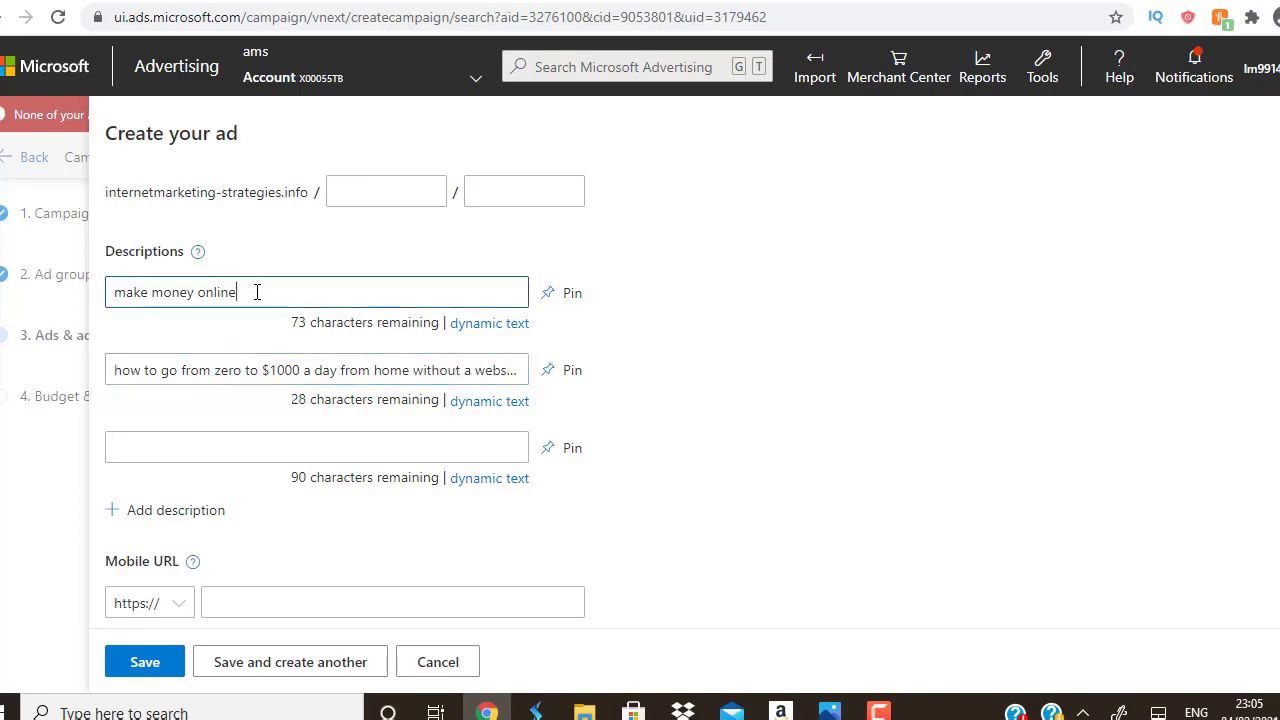
{"action": "type", "text": "while"}
{"action": "key", "text": "BackSpace"}
{"action": "key", "text": "BackSpace"}
{"action": "key", "text": "BackSpace"}
{"action": "key", "text": "BackSpace"}
{"action": "key", "text": "BackSpace"}
{"action": "key", "text": "BackSpace"}
{"action": "type", "text": "hile enjoying th"}
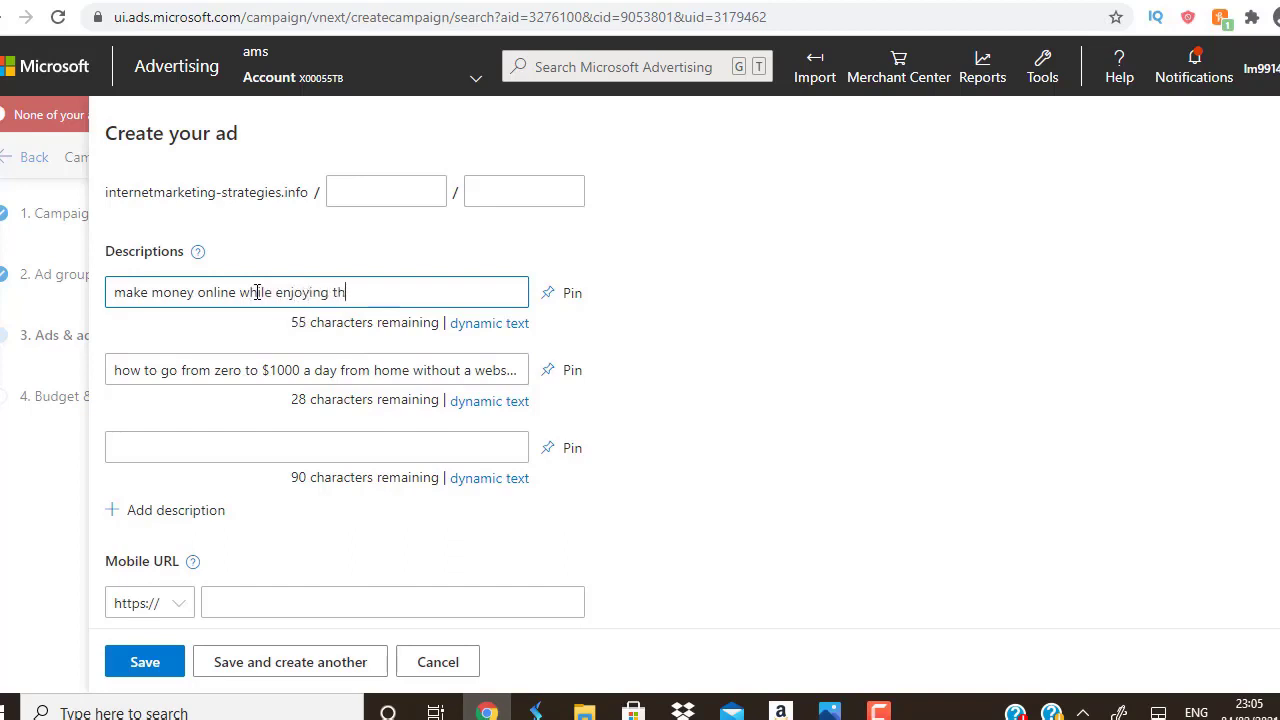
{"action": "type", "text": "e finer things in l"}
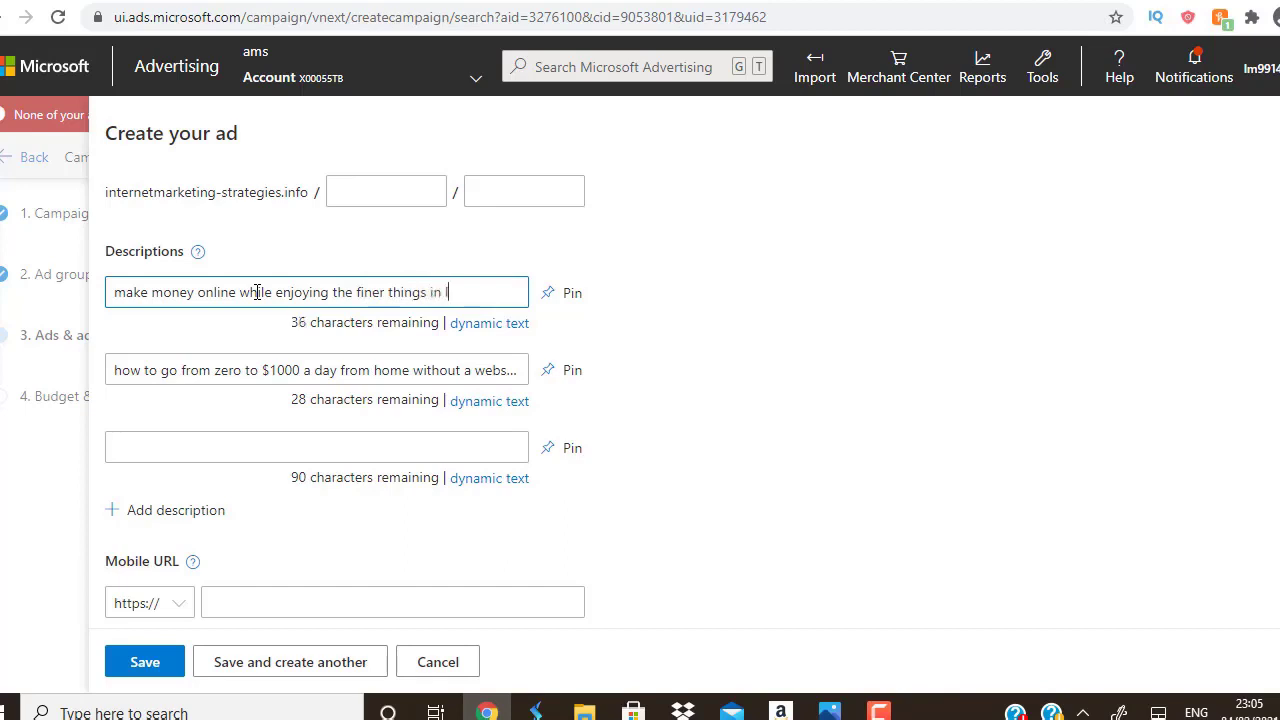
{"action": "type", "text": "ife with your love ones"}
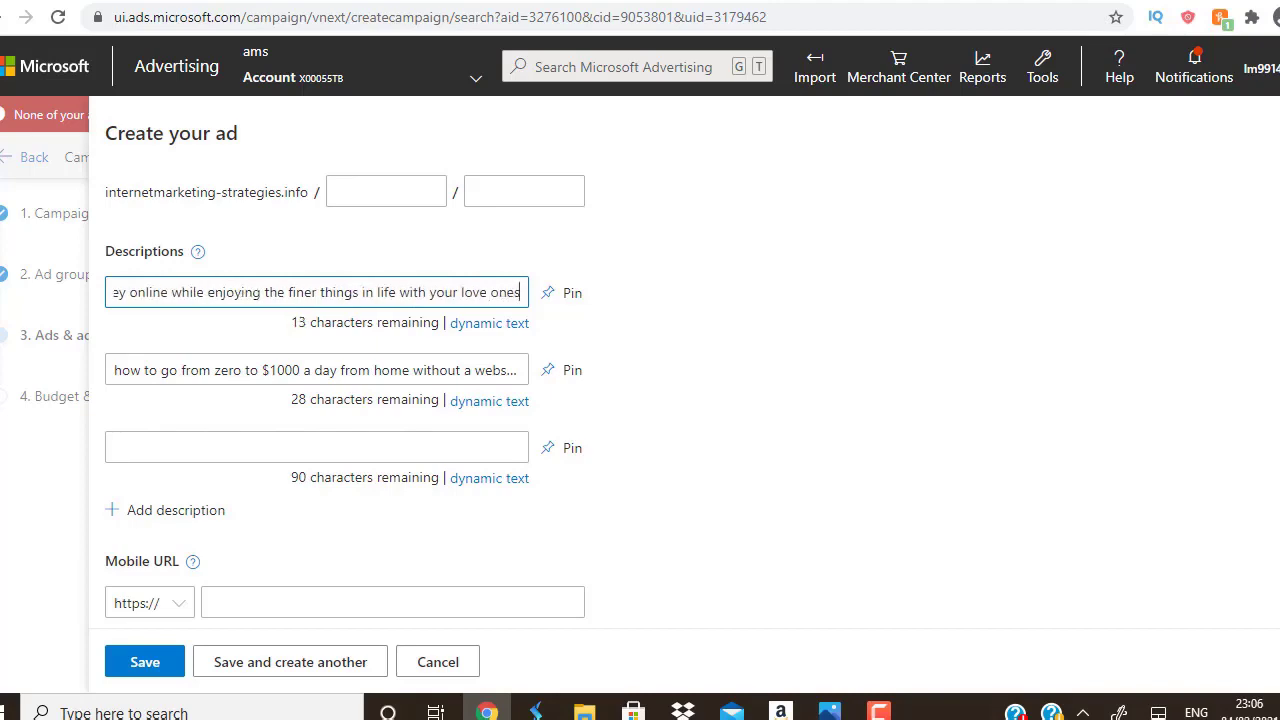
Save the responsive search ad and continue to the Budget & bids step without adding any ad extensions.
{"action": "scroll", "coordinate": [362, 524], "scroll_direction": "down", "scroll_amount": 2}
{"action": "left_click", "coordinate": [147, 662]}
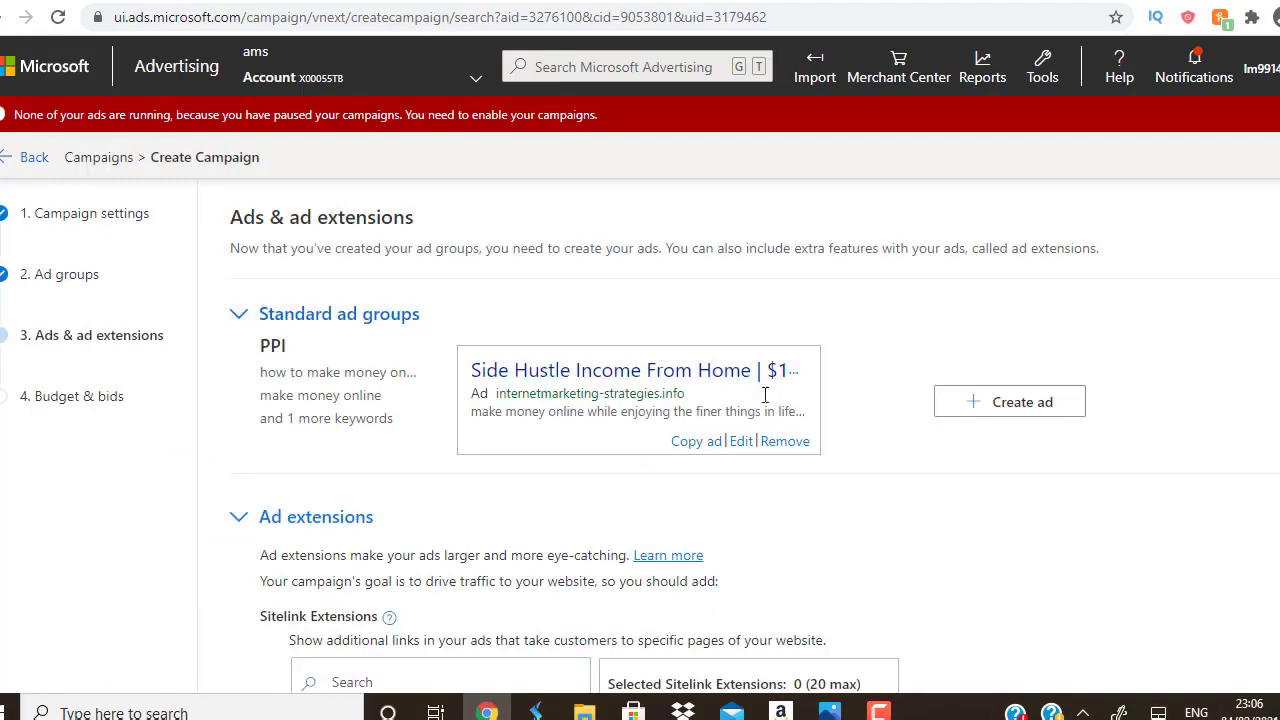
{"action": "scroll", "coordinate": [640, 420], "scroll_direction": "down", "scroll_amount": 4}
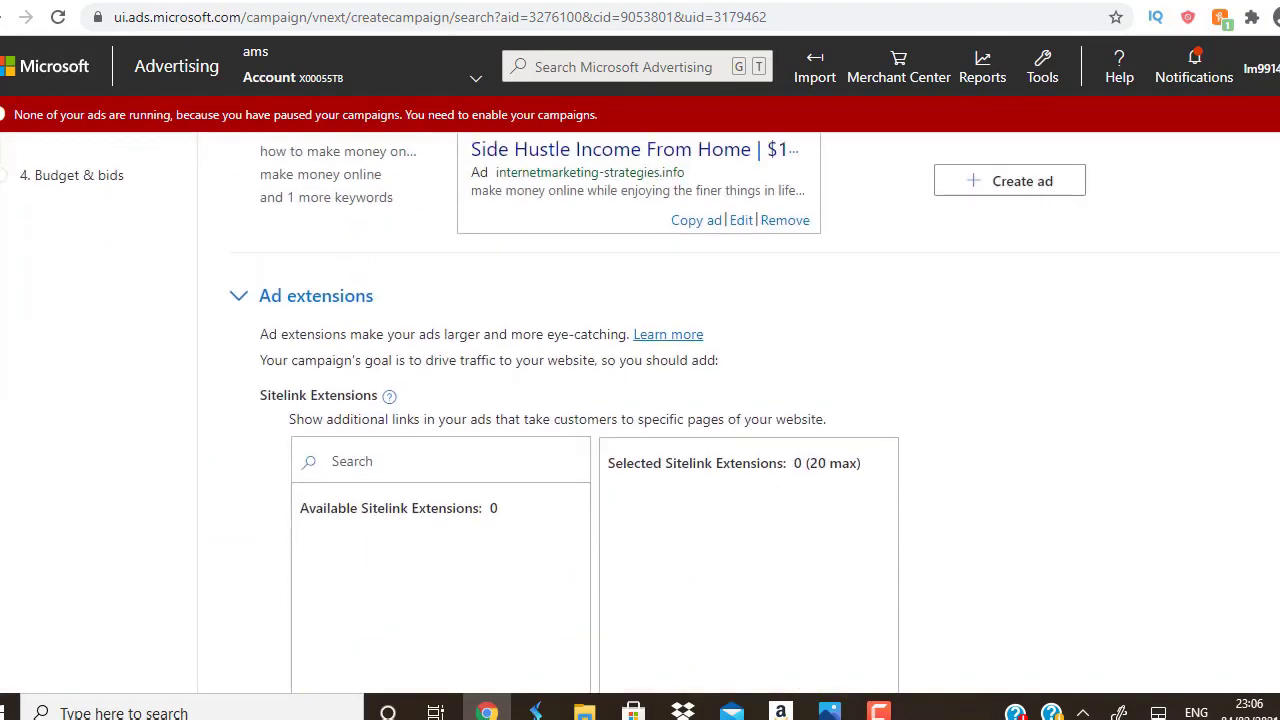
{"action": "scroll", "coordinate": [640, 420], "scroll_direction": "down", "scroll_amount": 12}
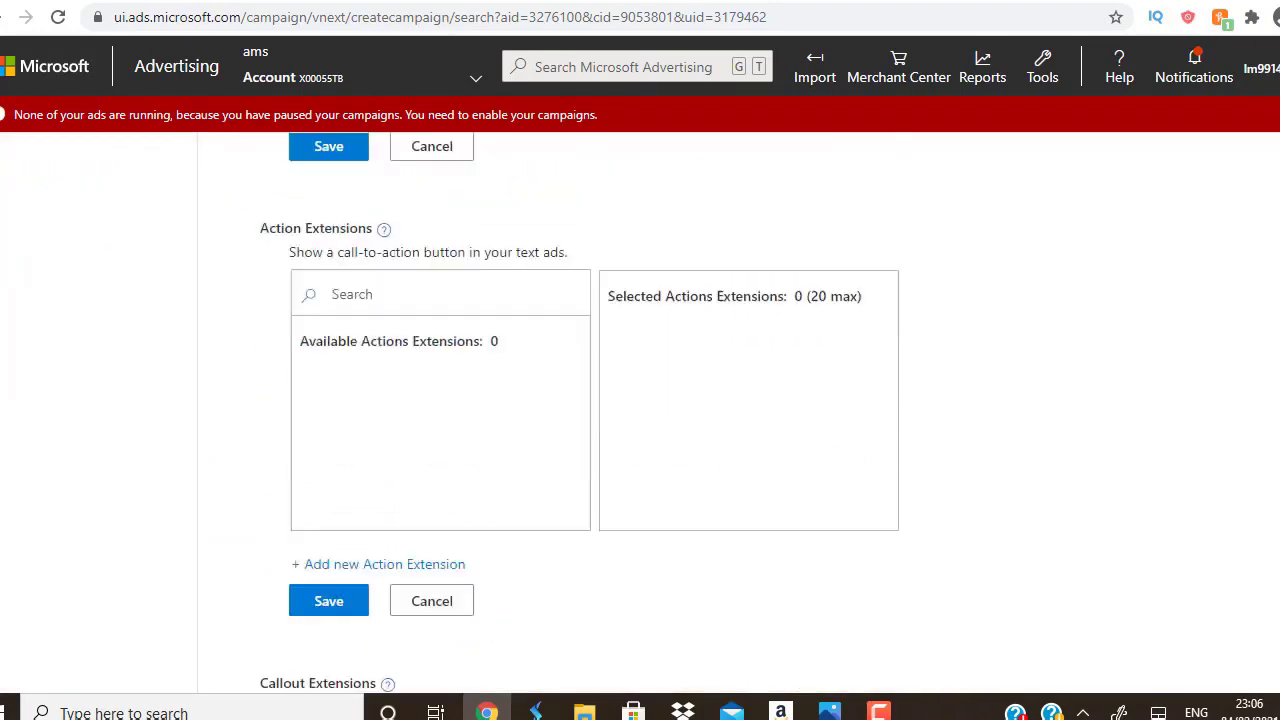
{"action": "scroll", "coordinate": [640, 420], "scroll_direction": "up", "scroll_amount": 2}
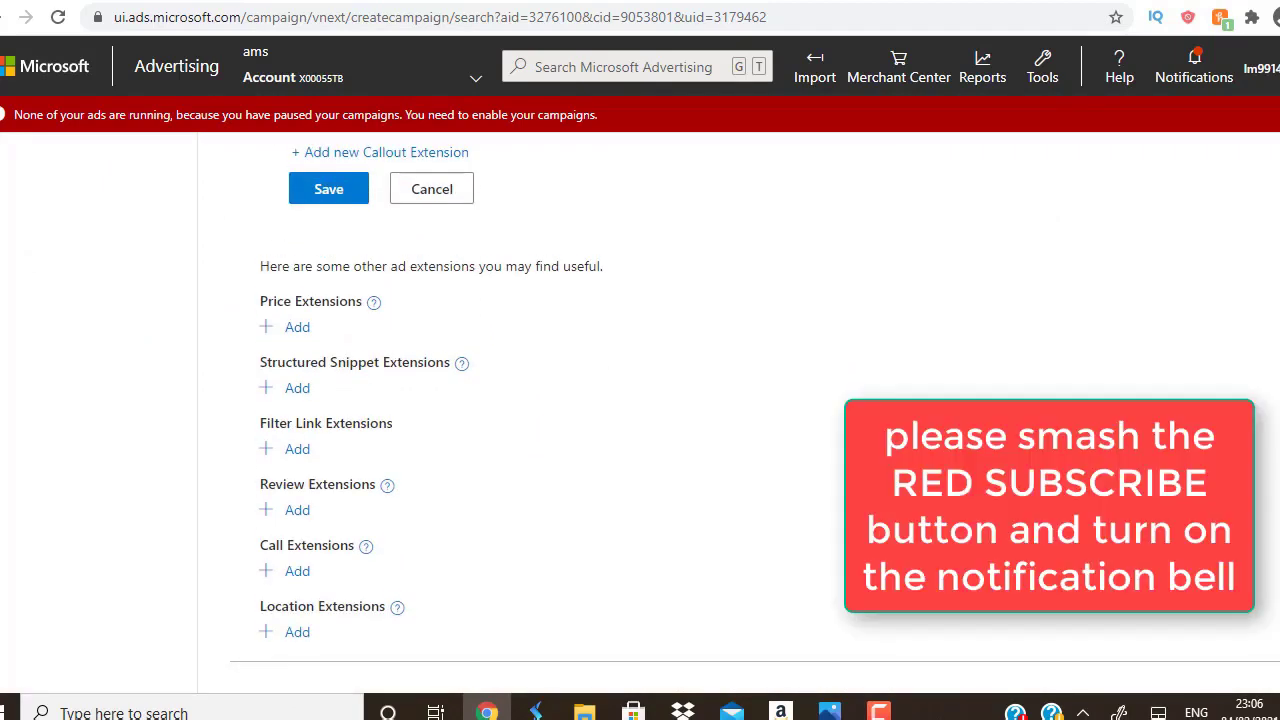
{"action": "scroll", "coordinate": [335, 622], "scroll_direction": "down", "scroll_amount": 2}
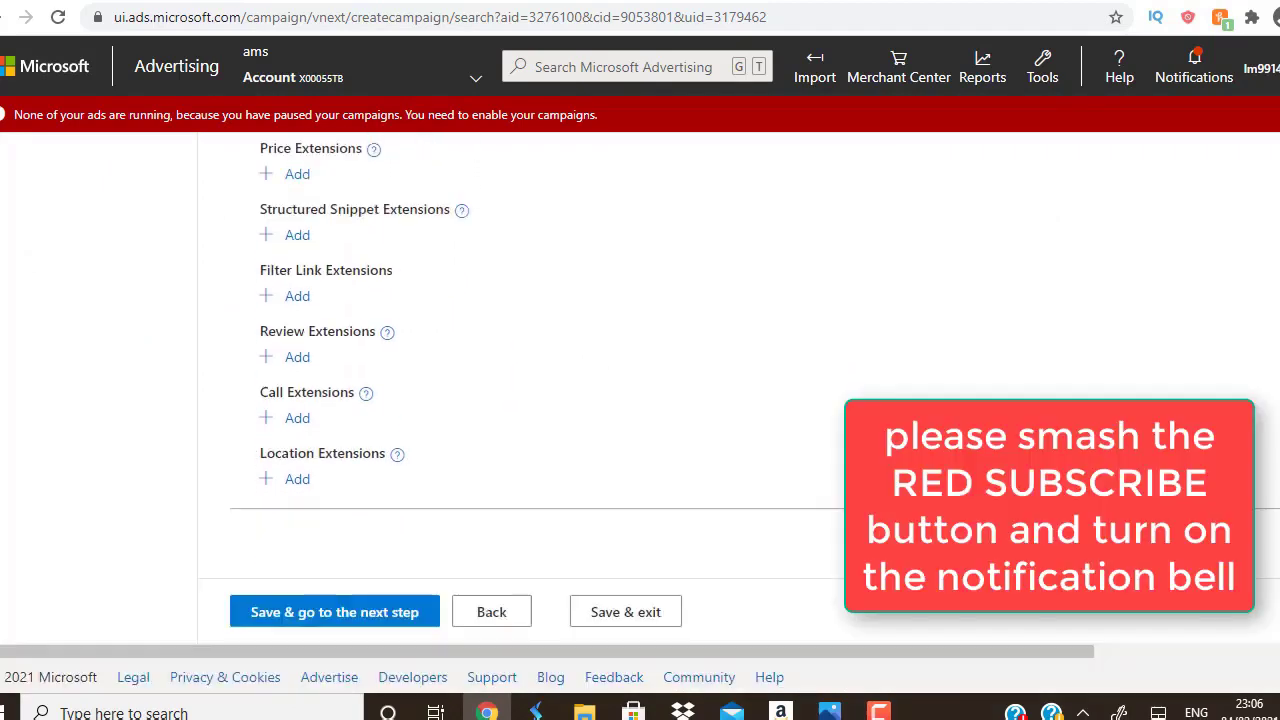
{"action": "left_click", "coordinate": [335, 620]}
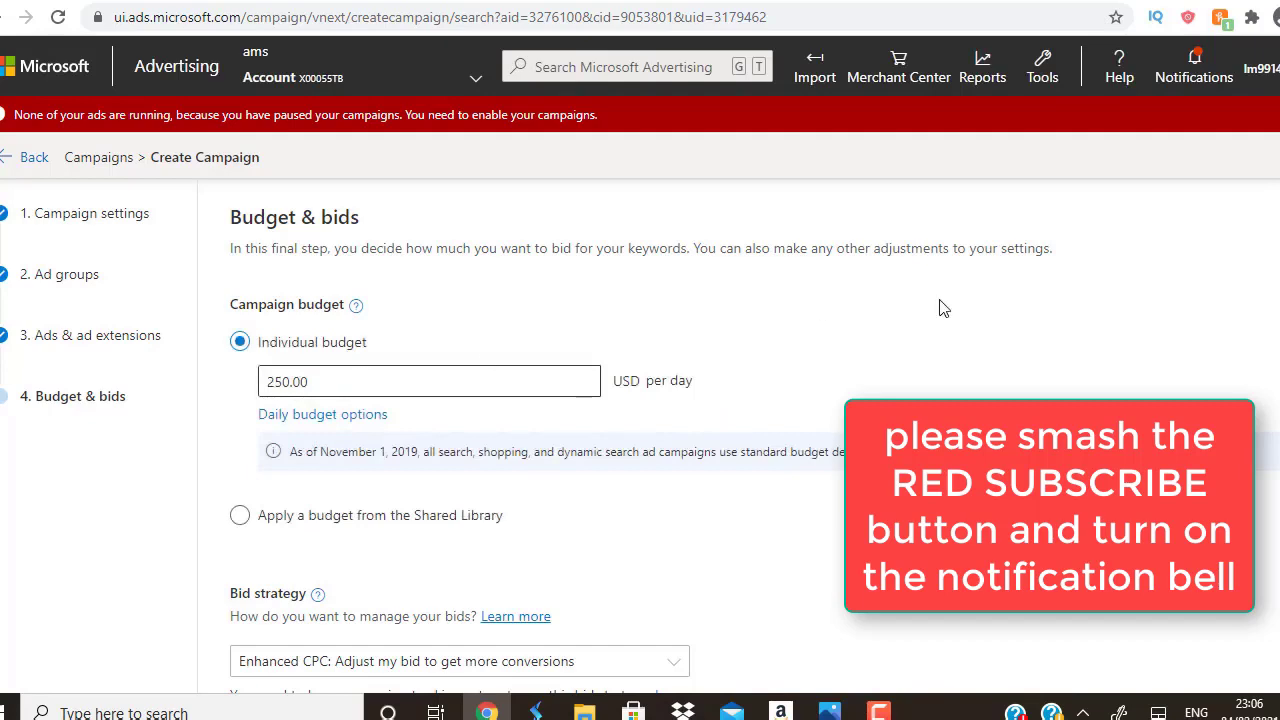
Set the campaign's bid strategy to "Manual: Use the bid I set".
{"action": "scroll", "coordinate": [710, 329], "scroll_direction": "down", "scroll_amount": 3}
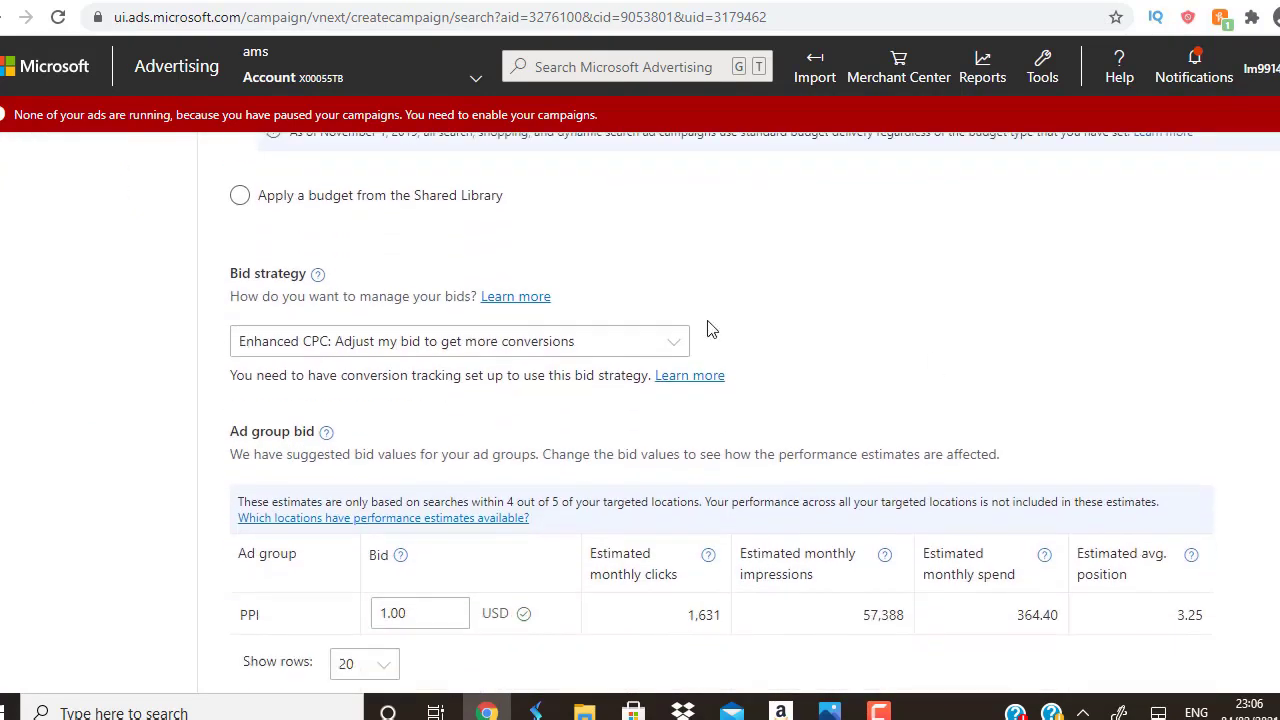
{"action": "left_click", "coordinate": [631, 345]}
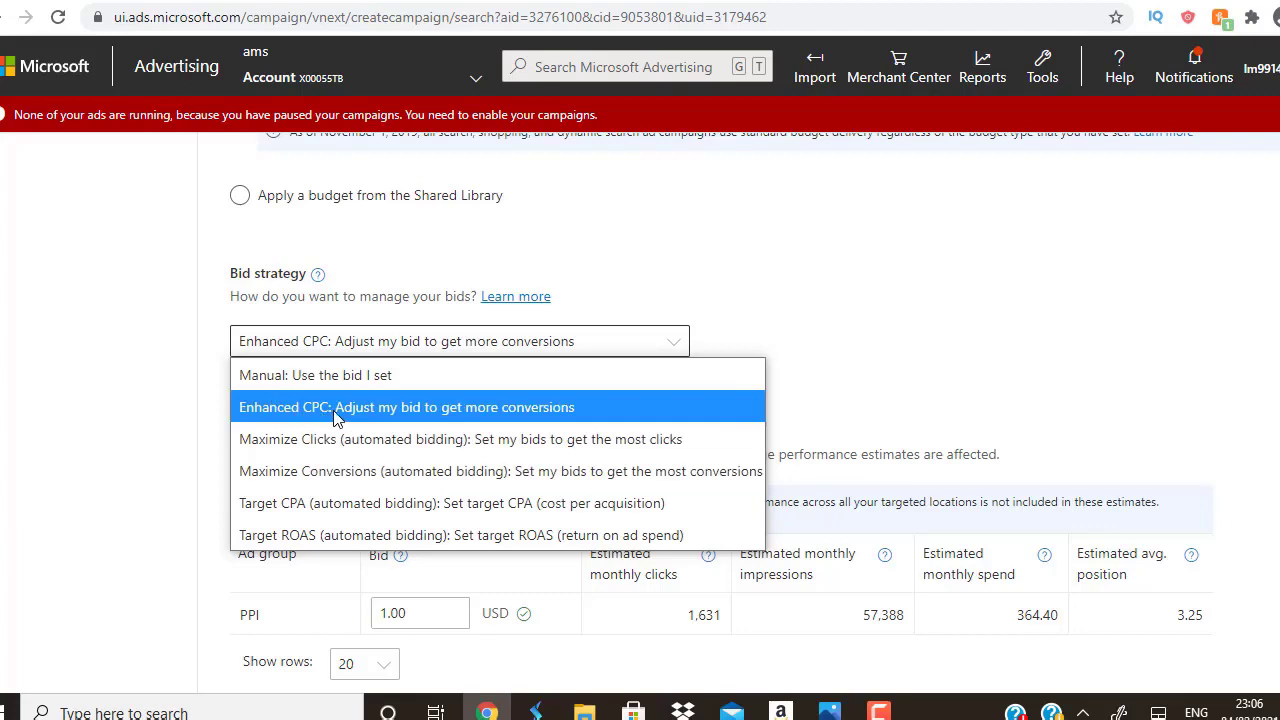
{"action": "left_click", "coordinate": [326, 373]}
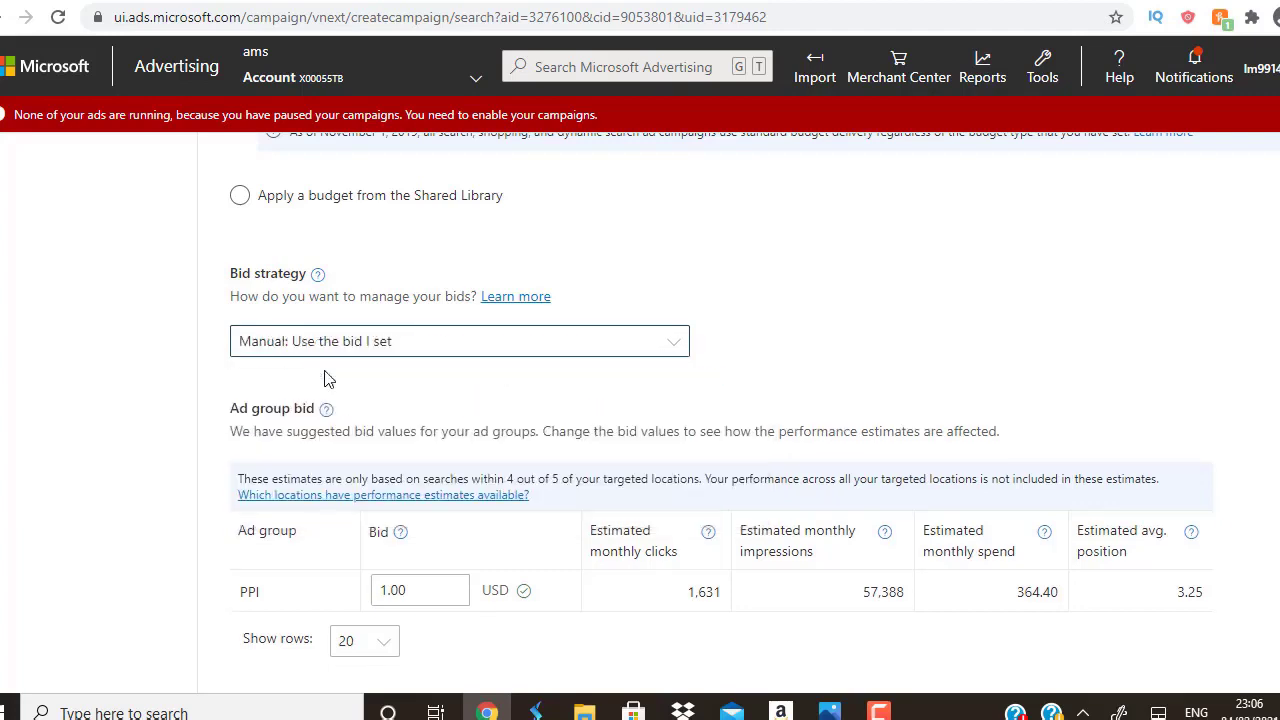
Set the bid strategy to Maximize Clicks (automated bidding) with a maximum CPC of 0.30 USD.
{"action": "left_click", "coordinate": [612, 346]}
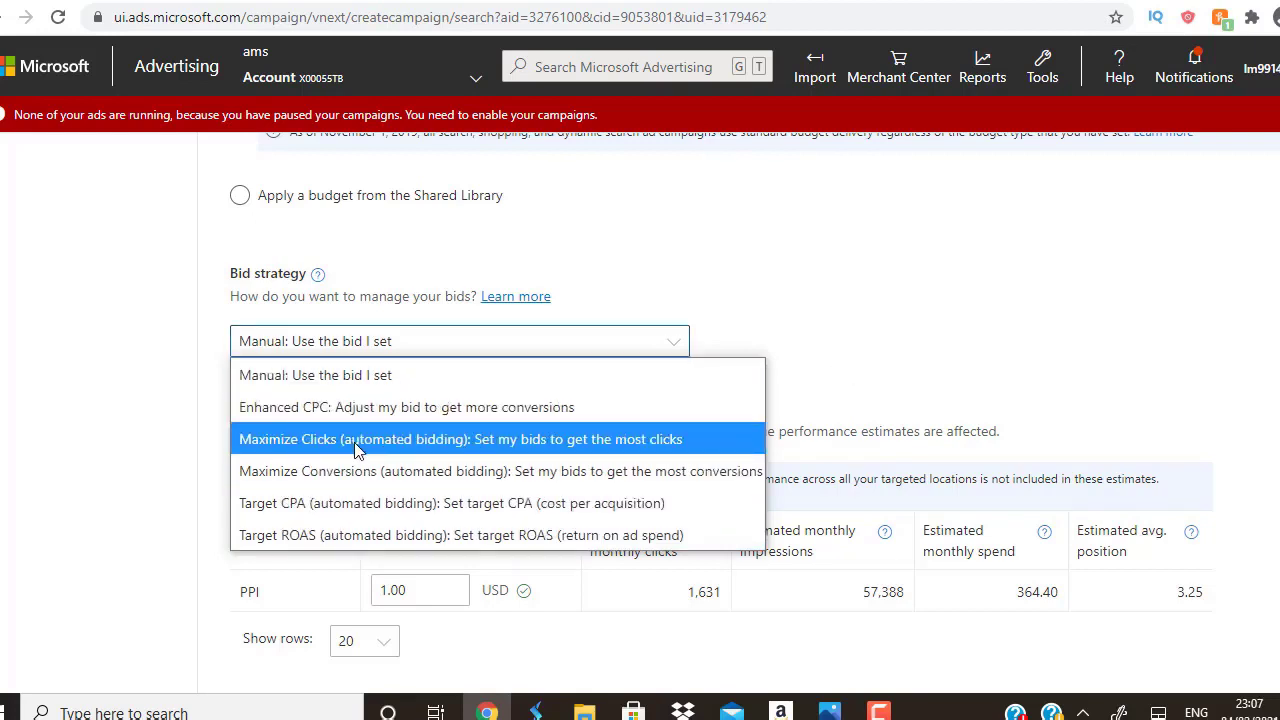
{"action": "key", "text": "Escape"}
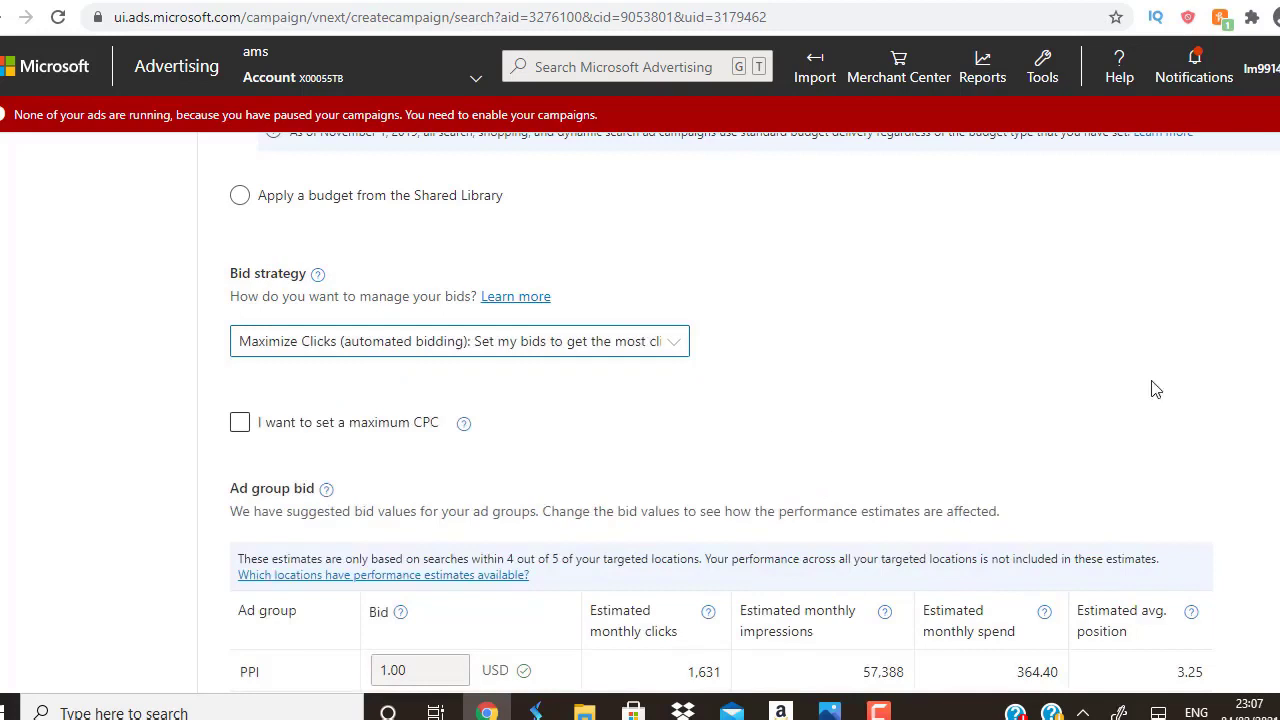
{"action": "scroll", "coordinate": [1151, 389], "scroll_direction": "down", "scroll_amount": 1}
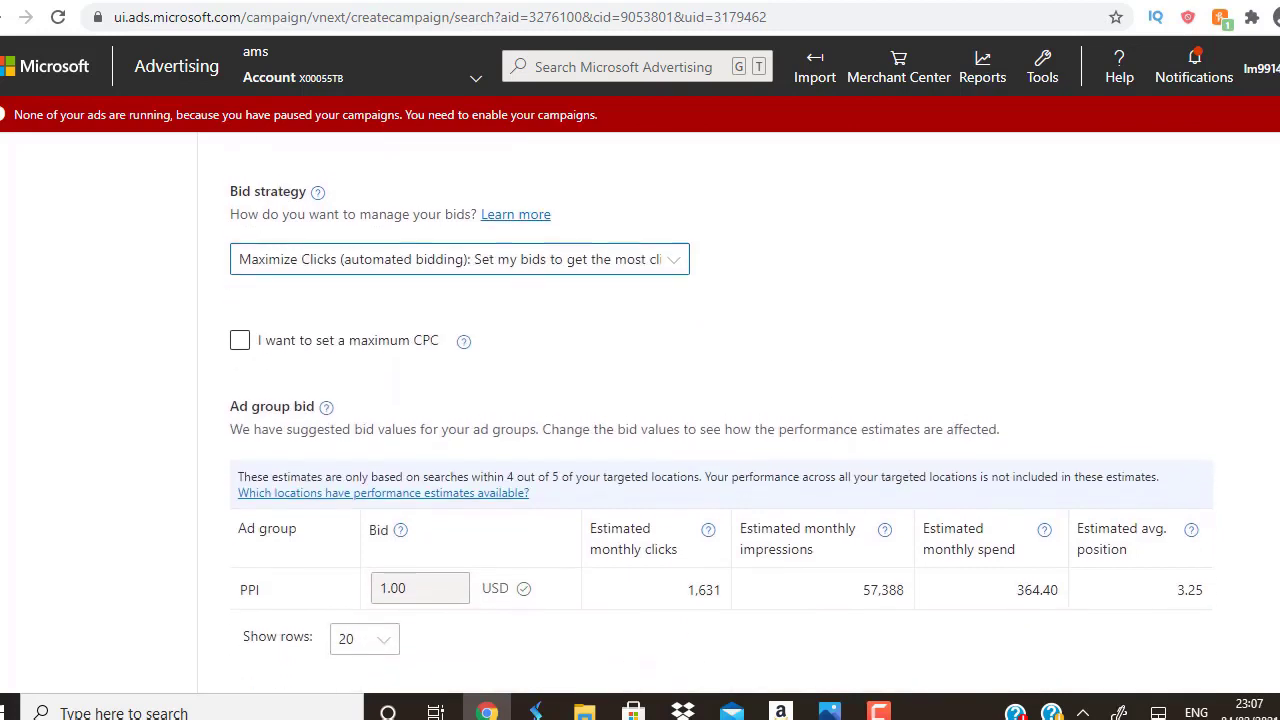
{"action": "left_click", "coordinate": [240, 336]}
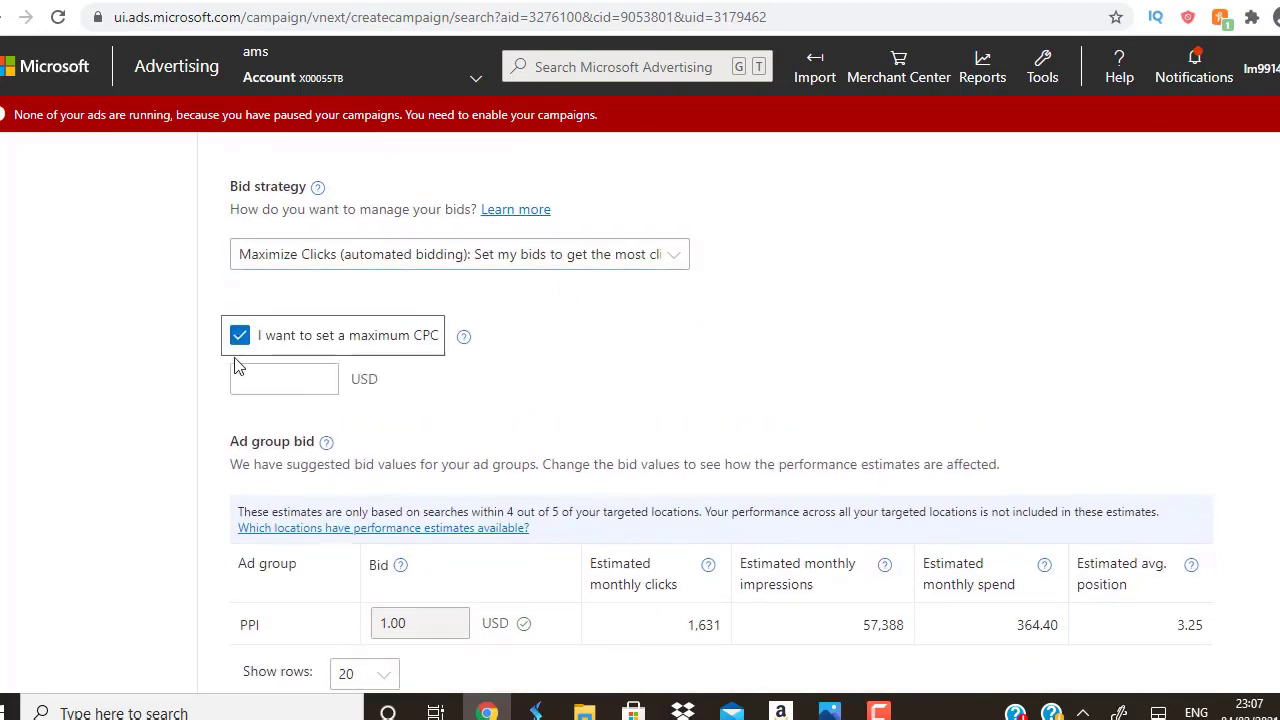
{"action": "left_click", "coordinate": [270, 378]}
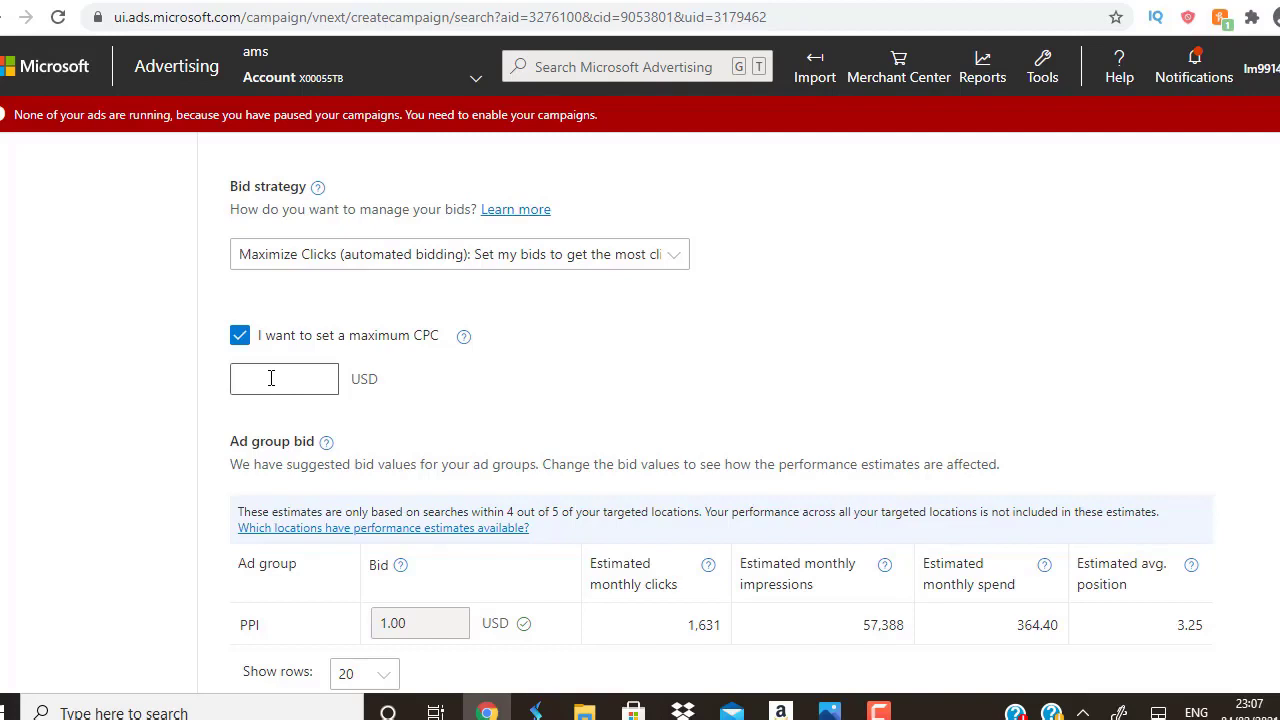
{"action": "type", "text": "0.30"}
{"action": "left_click", "coordinate": [630, 360]}
{"action": "left_click_drag", "start_coordinate": [276, 378], "coordinate": [251, 378]}
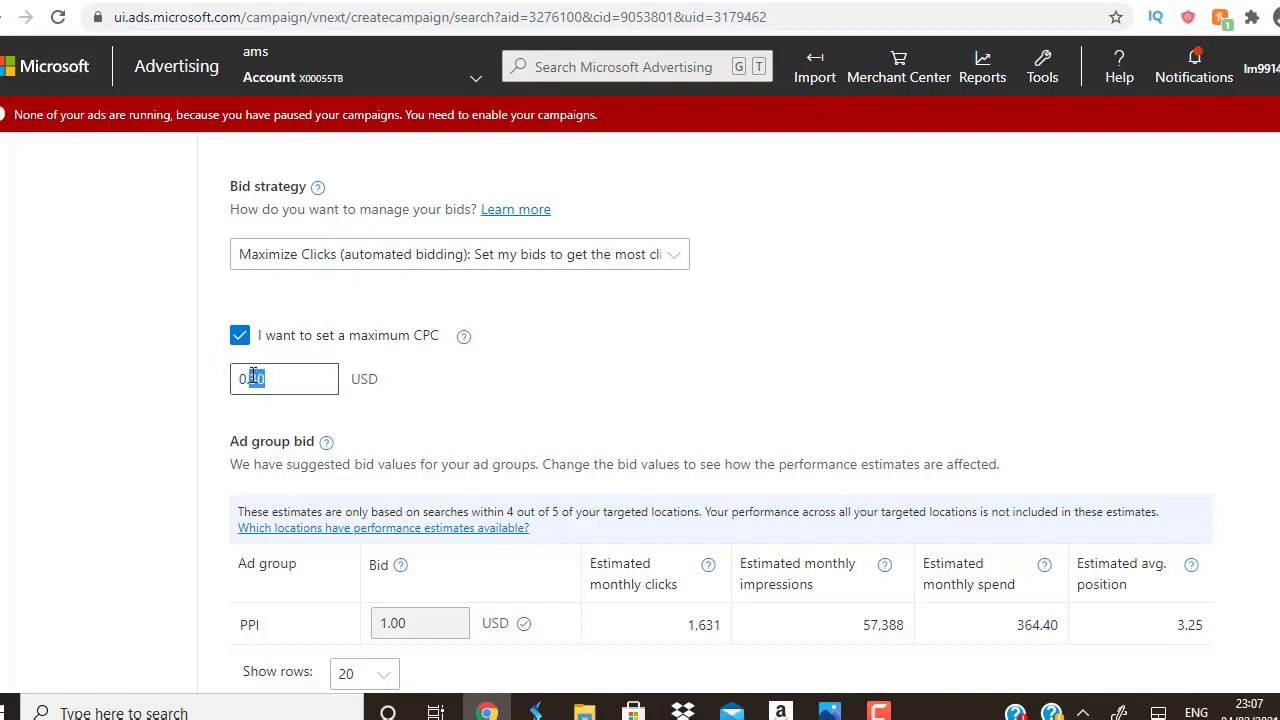
{"action": "left_click", "coordinate": [459, 383]}
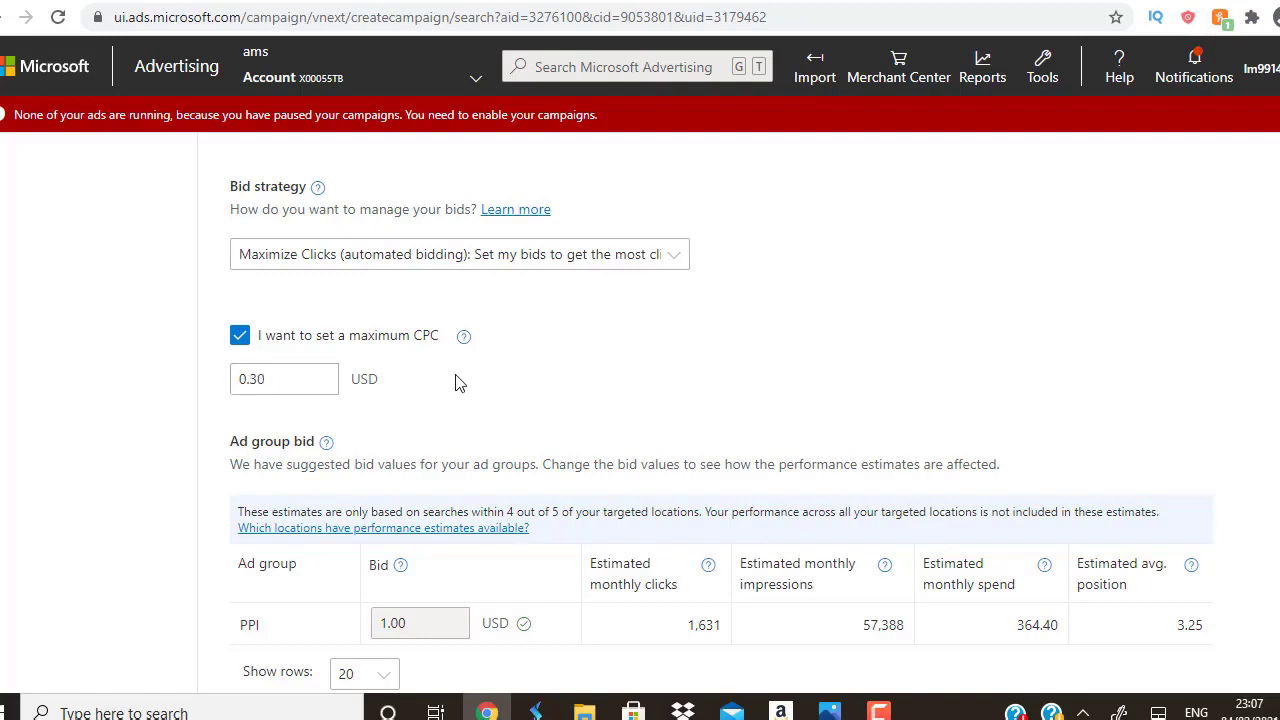
{"action": "left_click", "coordinate": [267, 386]}
{"action": "left_click", "coordinate": [630, 362]}
Expand the campaign targets and set the tablet bid adjustment to decrease by 90%.
{"action": "scroll", "coordinate": [640, 400], "scroll_direction": "down", "scroll_amount": 2}
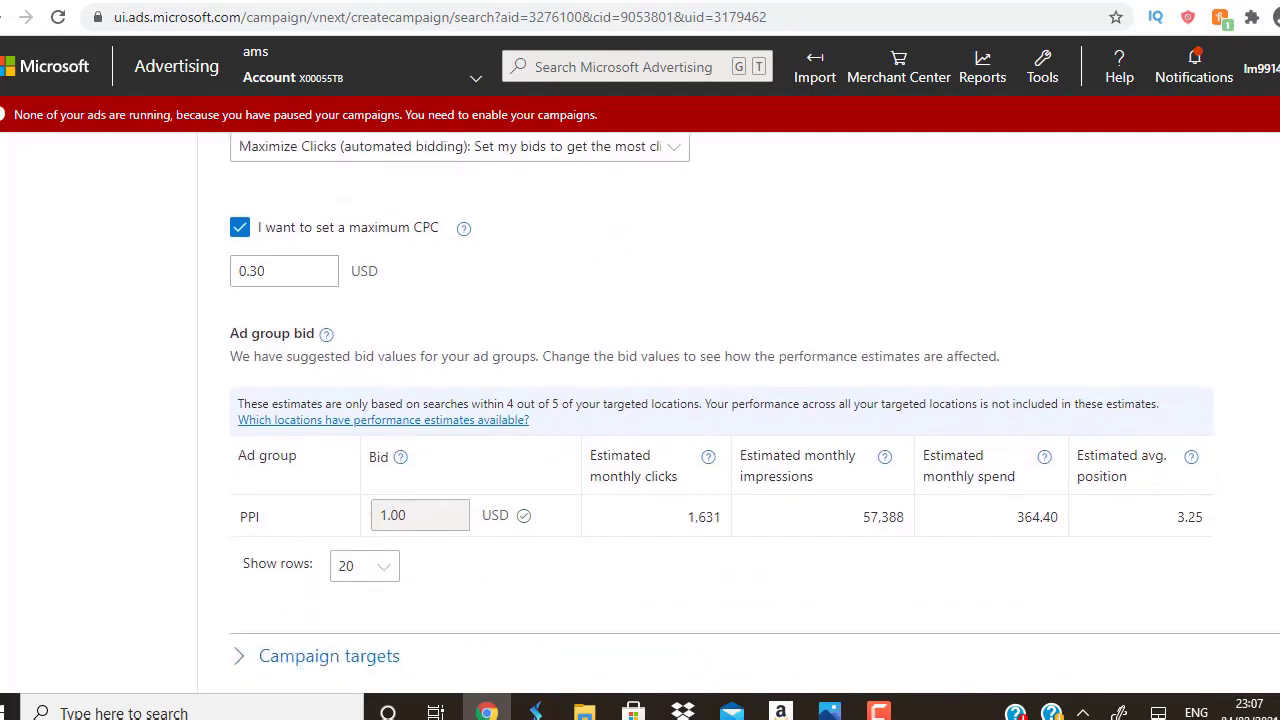
{"action": "scroll", "coordinate": [400, 340], "scroll_direction": "down", "scroll_amount": 3}
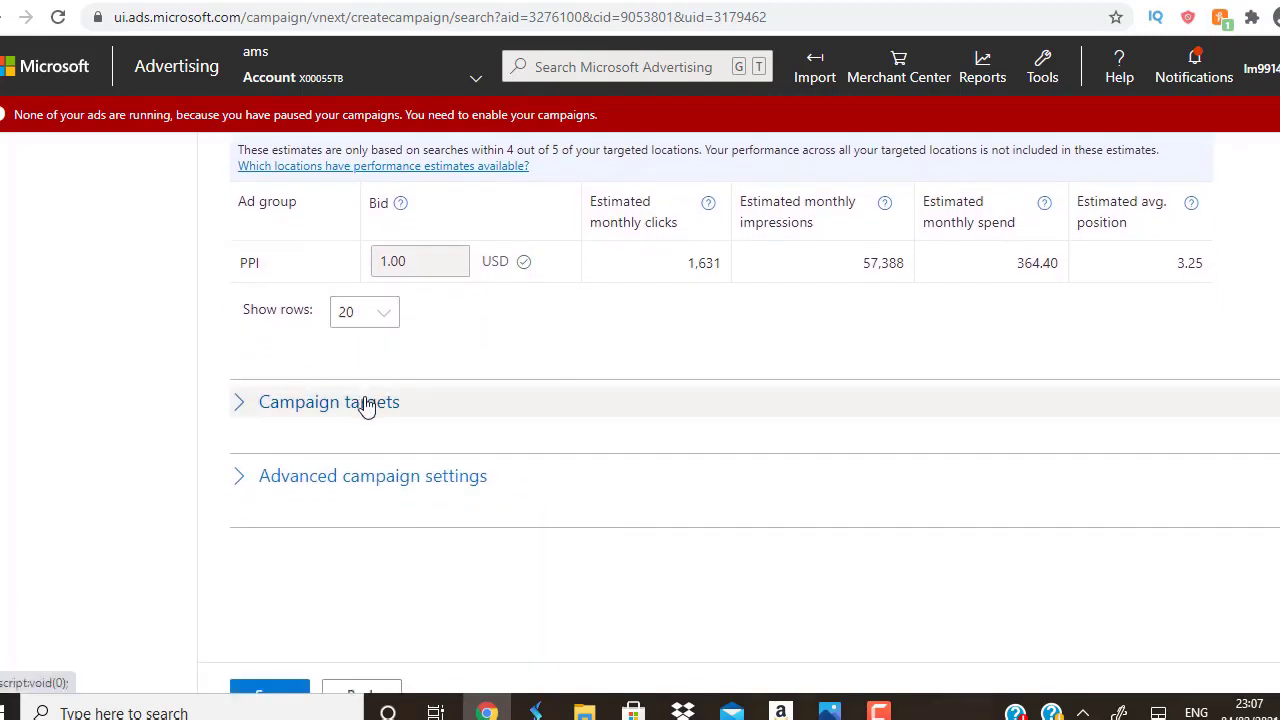
{"action": "left_click", "coordinate": [366, 404]}
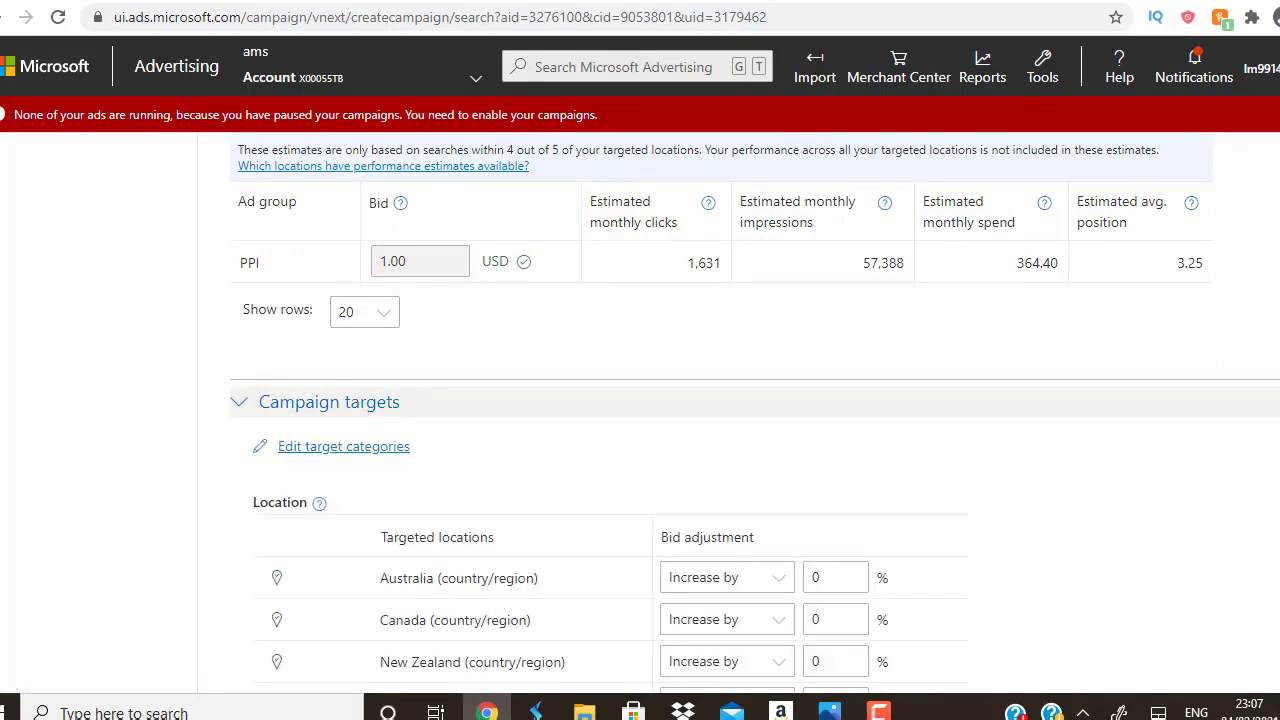
{"action": "scroll", "coordinate": [847, 379], "scroll_direction": "down", "scroll_amount": 4}
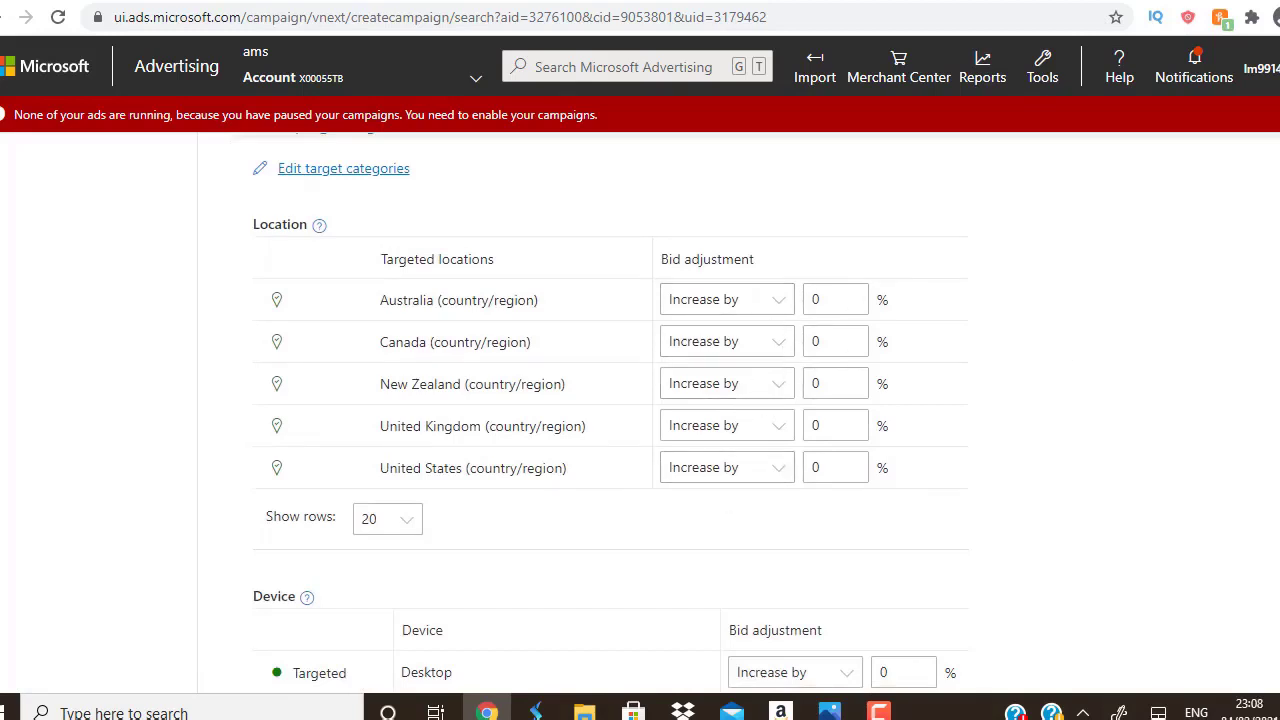
{"action": "scroll", "coordinate": [471, 395], "scroll_direction": "down", "scroll_amount": 4}
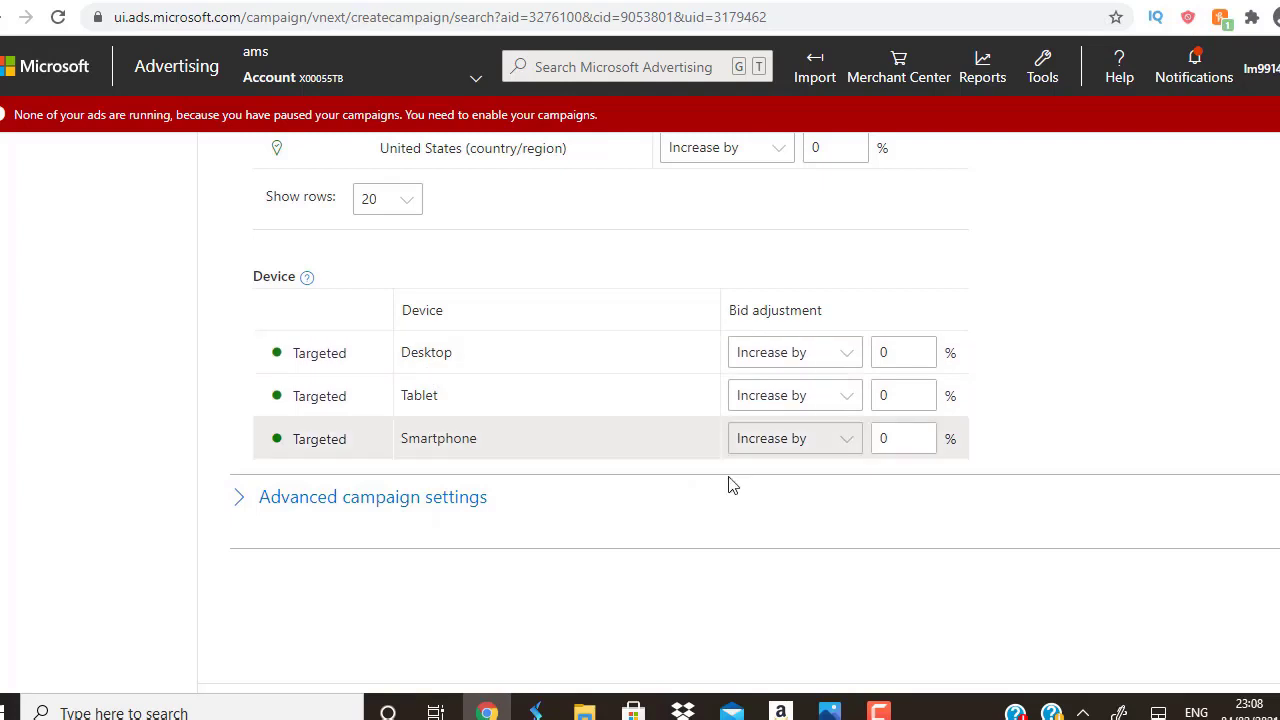
{"action": "left_click", "coordinate": [818, 402]}
{"action": "left_click", "coordinate": [794, 463]}
{"action": "left_click", "coordinate": [896, 398]}
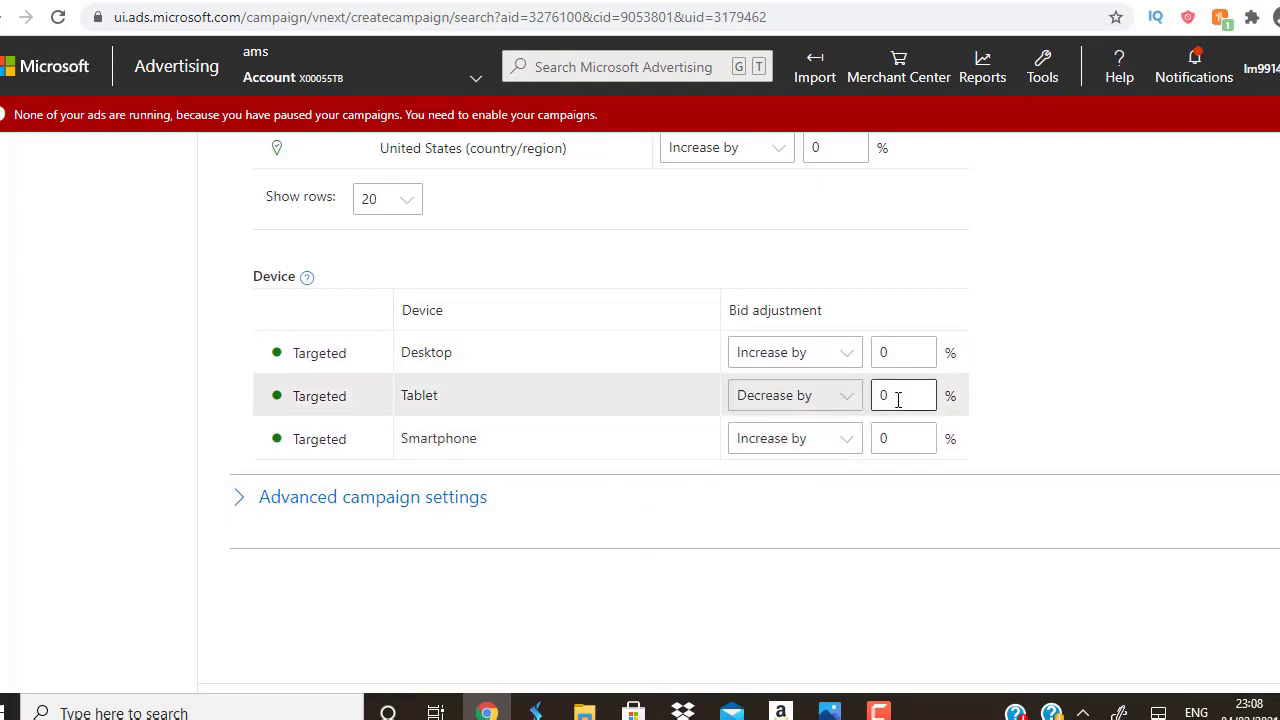
{"action": "key", "text": "BackSpace"}
{"action": "type", "text": "90"}
Set the smartphone bid adjustment to decrease by 90%.
{"action": "left_click", "coordinate": [812, 446]}
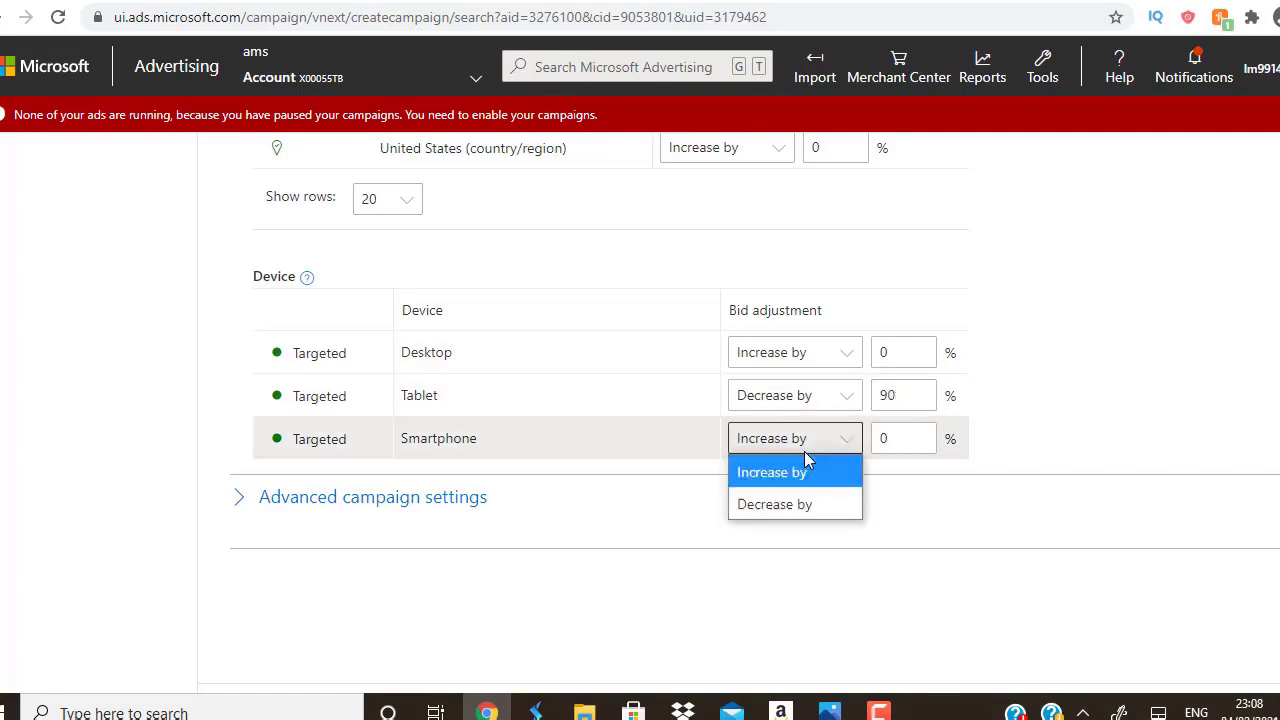
{"action": "left_click", "coordinate": [798, 505]}
{"action": "left_click", "coordinate": [908, 438]}
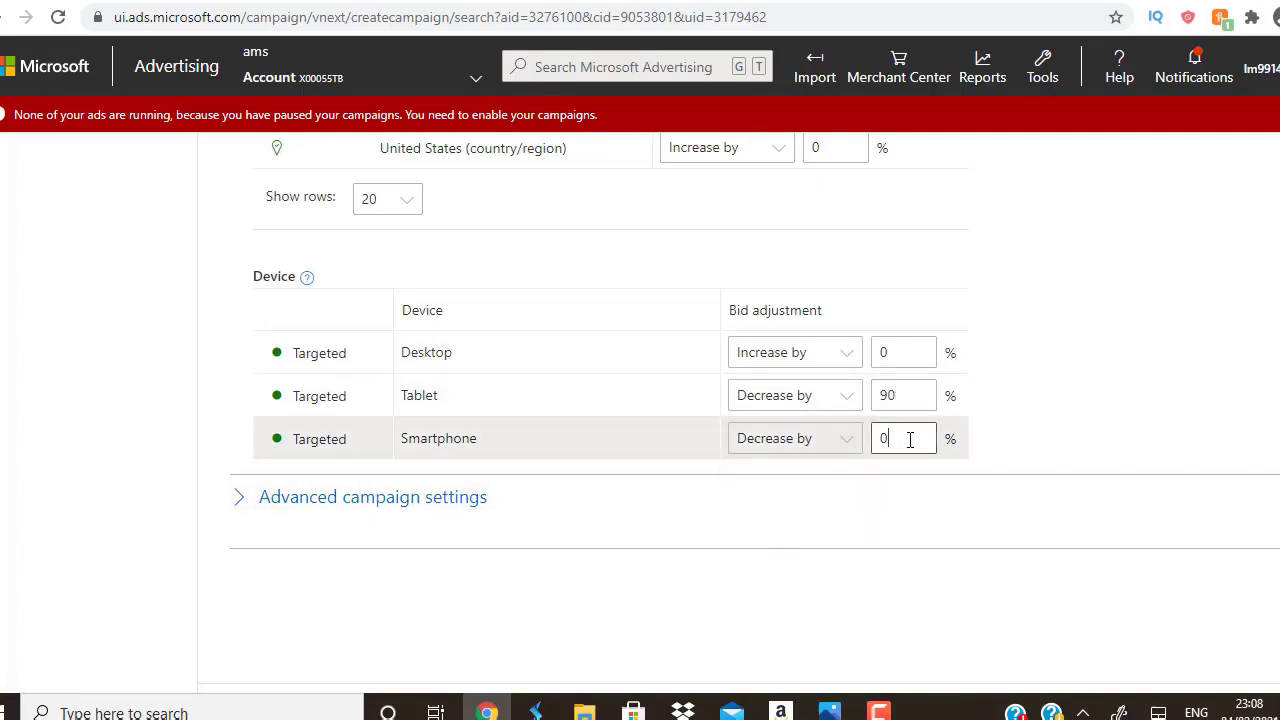
{"action": "key", "text": "BackSpace"}
{"action": "type", "text": "90"}
{"action": "left_click", "coordinate": [1120, 363]}
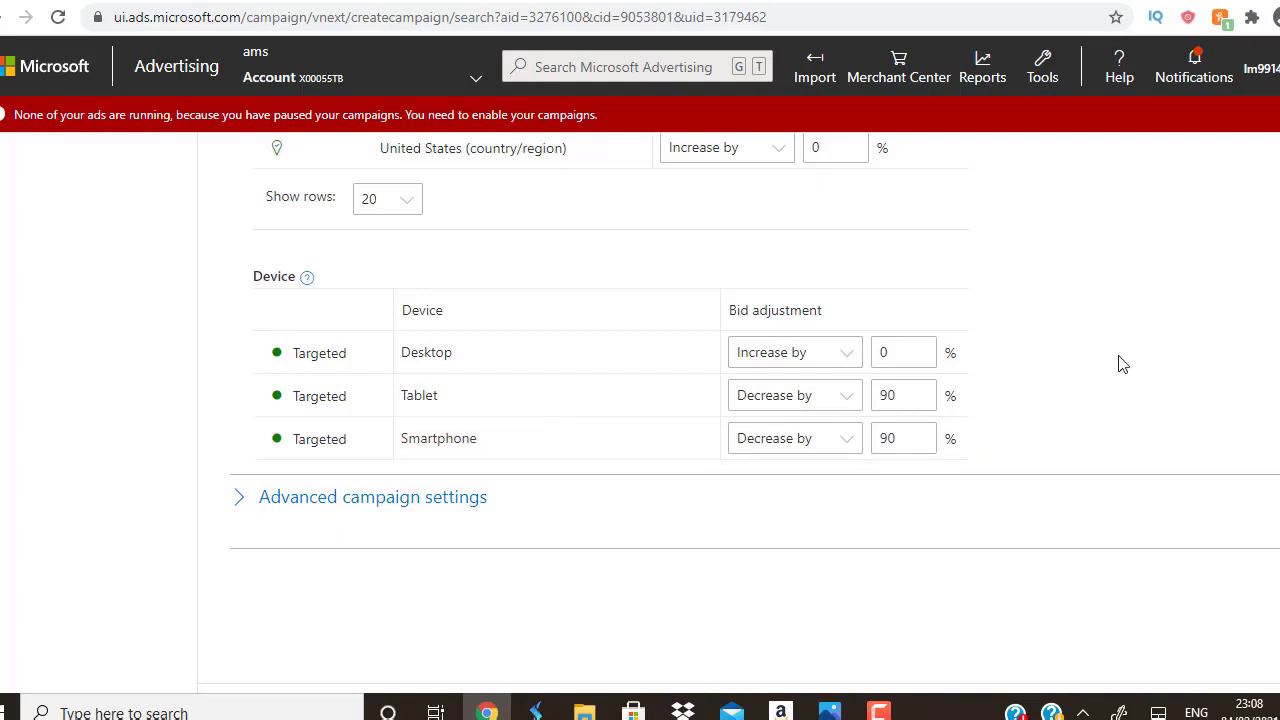
Expand the advanced campaign settings and set the audience ads bid adjustment to decrease by 100%.
{"action": "scroll", "coordinate": [1120, 363], "scroll_direction": "down", "scroll_amount": 1}
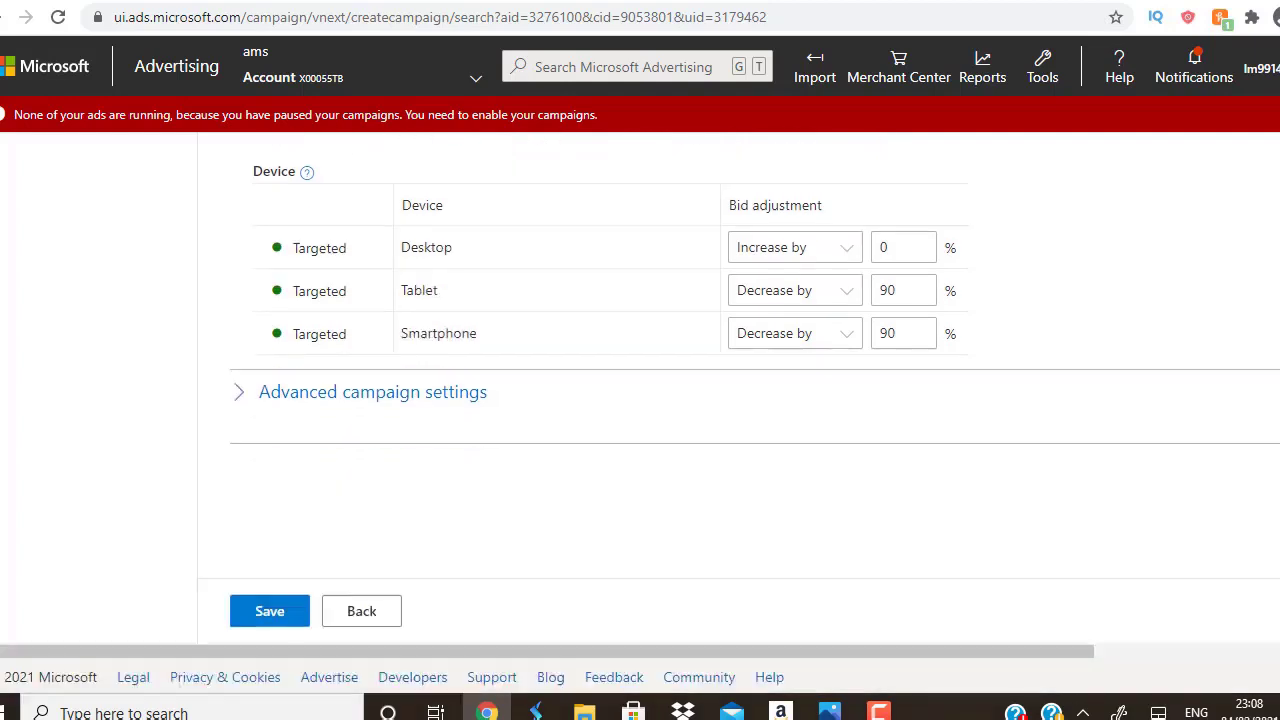
{"action": "left_click", "coordinate": [445, 400]}
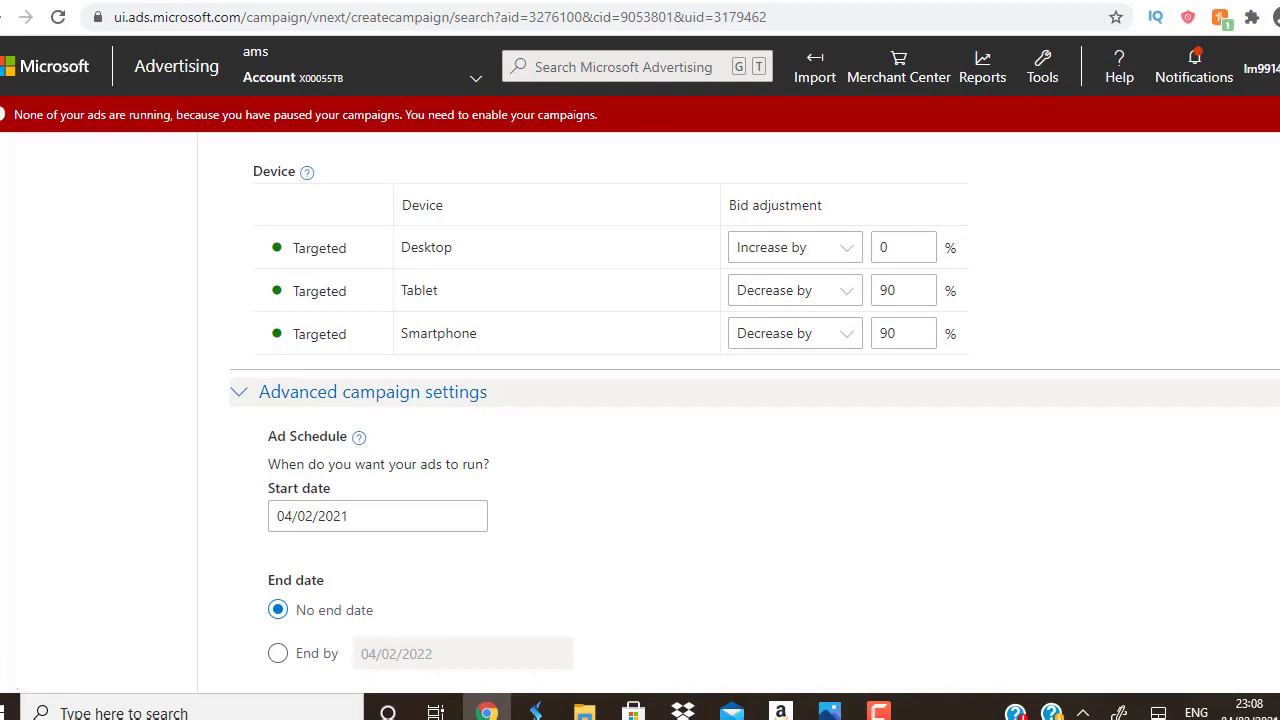
{"action": "scroll", "coordinate": [1086, 503], "scroll_direction": "down", "scroll_amount": 2}
{"action": "scroll", "coordinate": [740, 400], "scroll_direction": "down", "scroll_amount": 5}
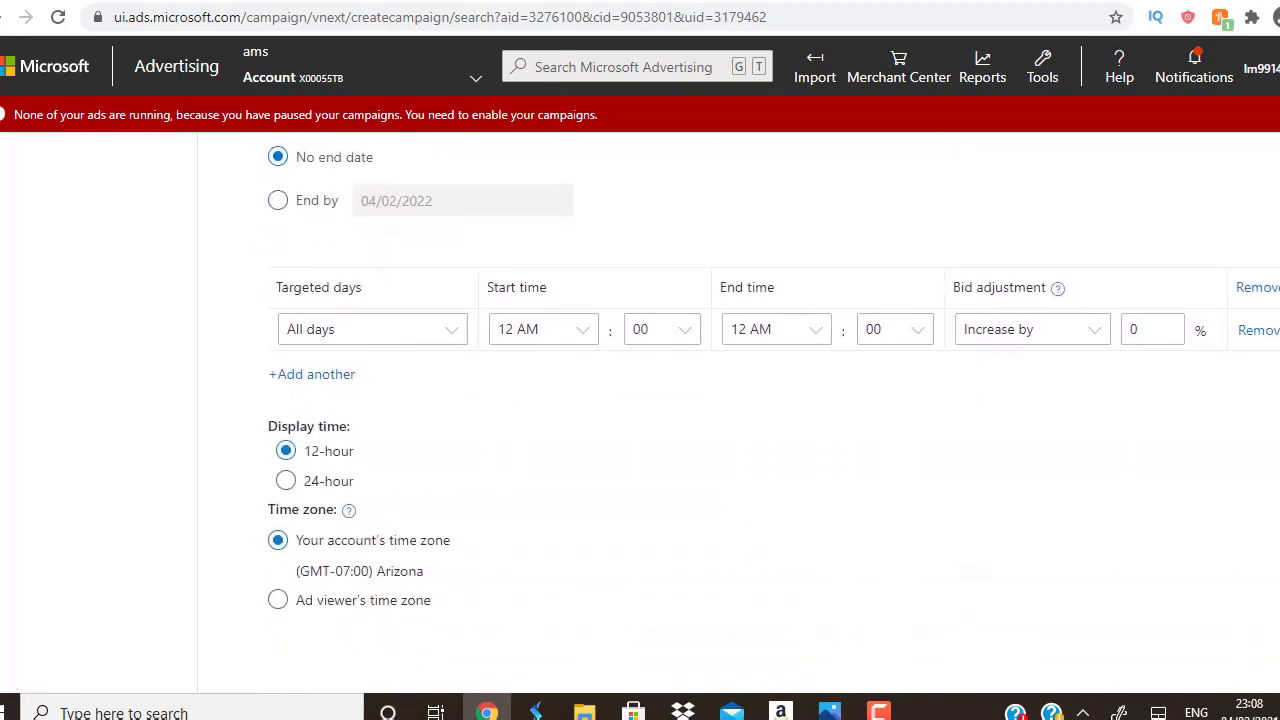
{"action": "scroll", "coordinate": [586, 337], "scroll_direction": "down", "scroll_amount": 1}
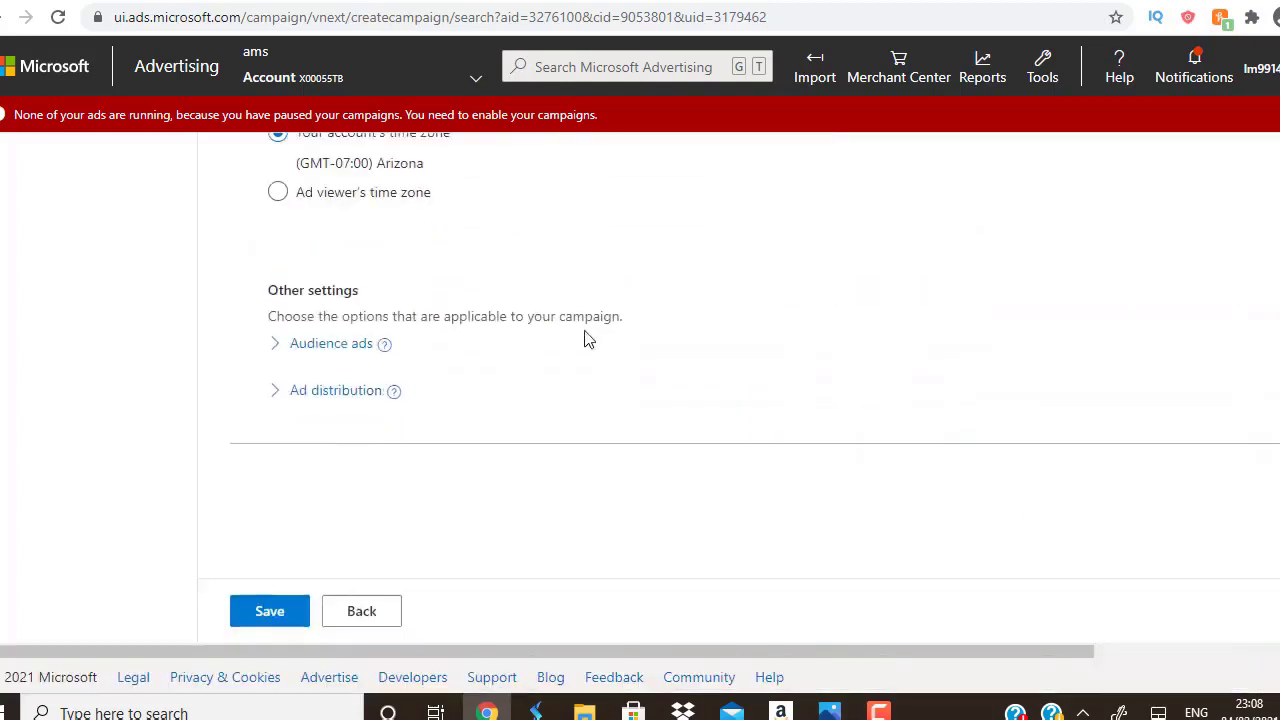
{"action": "left_click", "coordinate": [360, 345]}
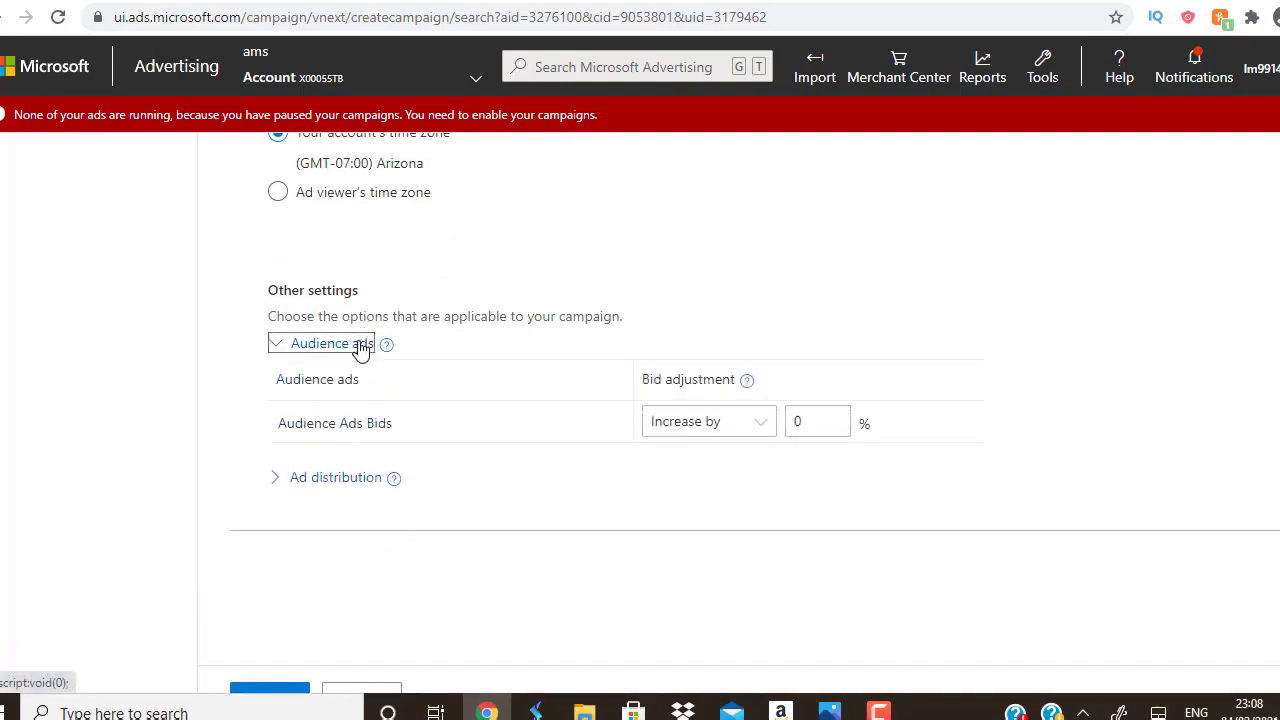
{"action": "left_click", "coordinate": [740, 430]}
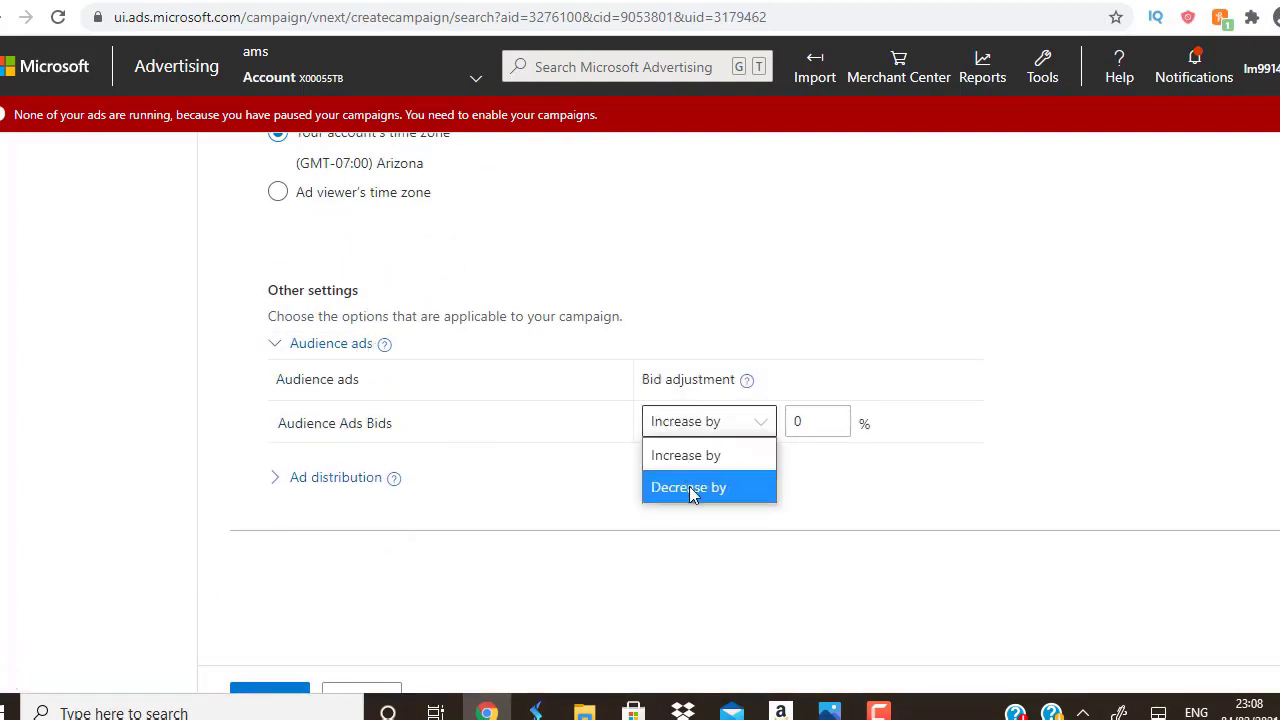
{"action": "left_click", "coordinate": [688, 485]}
{"action": "left_click", "coordinate": [810, 422]}
{"action": "key", "text": "BackSpace"}
{"action": "type", "text": "1"}
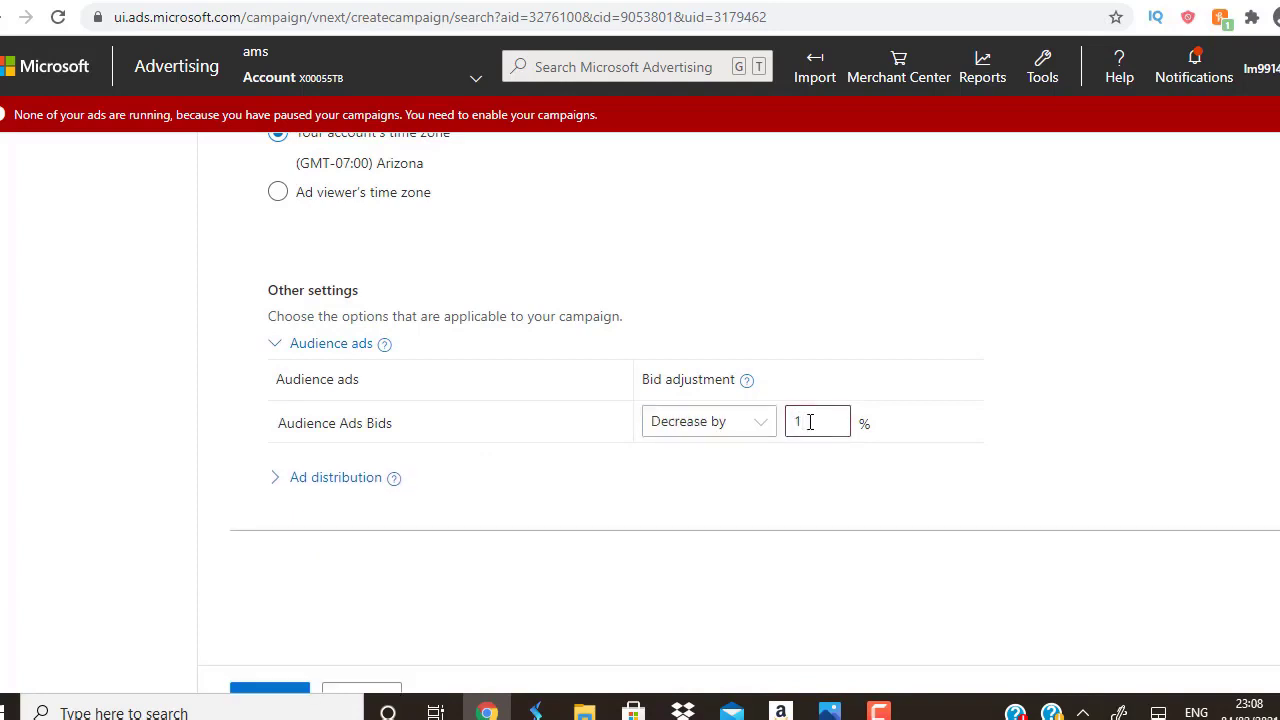
{"action": "type", "text": "00"}
{"action": "left_click", "coordinate": [980, 343]}
Set the ad distribution to "Bing, AOL, and Yahoo search (owned and operated) only".
{"action": "left_click", "coordinate": [336, 478]}
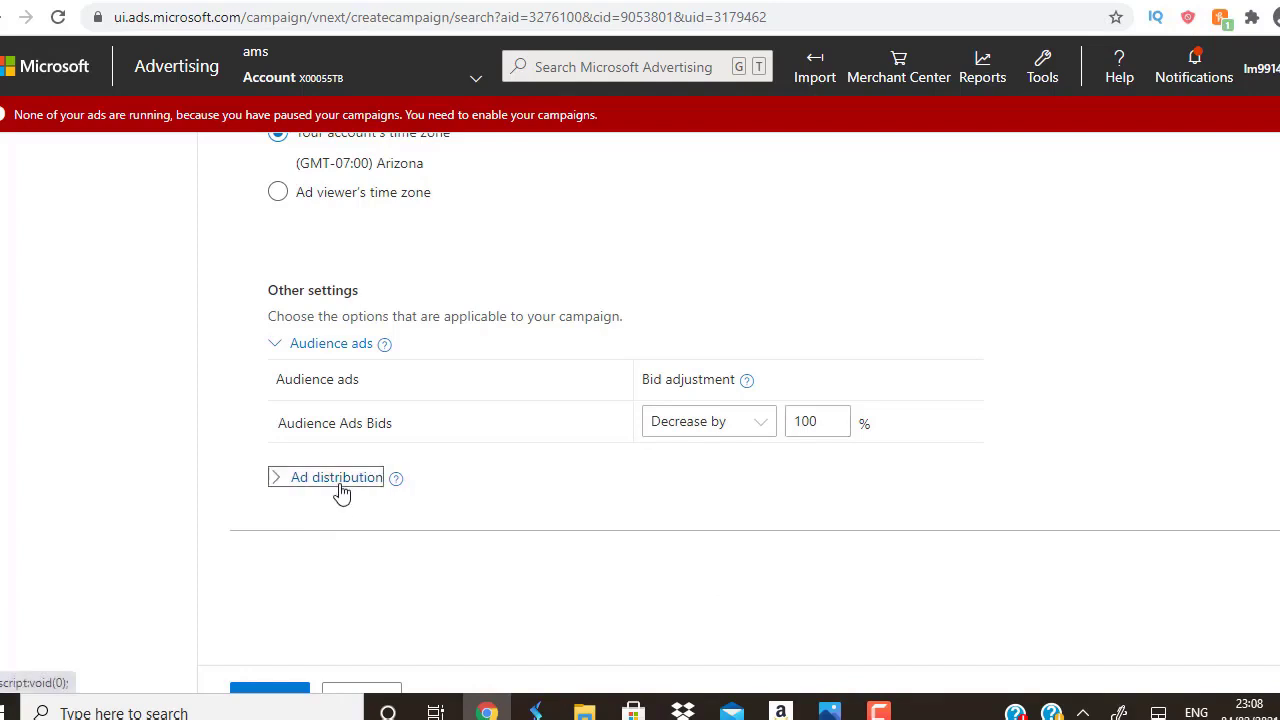
{"action": "scroll", "coordinate": [640, 414], "scroll_direction": "down", "scroll_amount": 2}
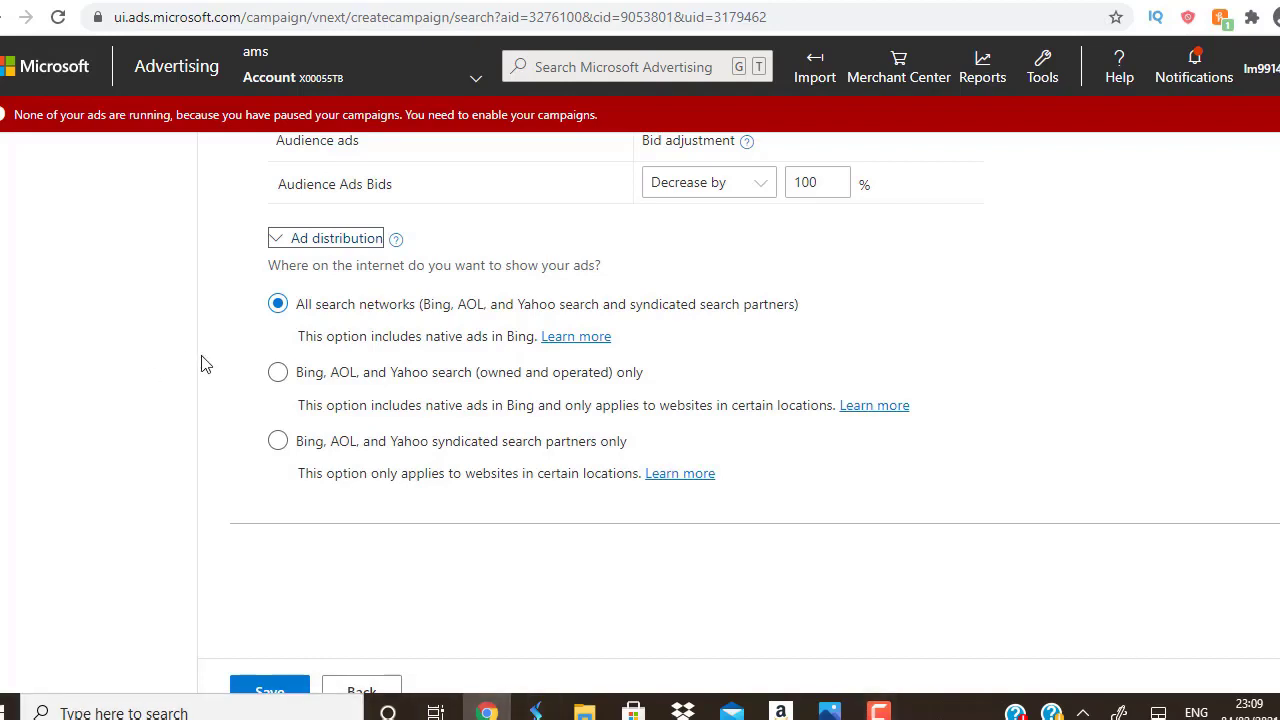
{"action": "left_click", "coordinate": [278, 374]}
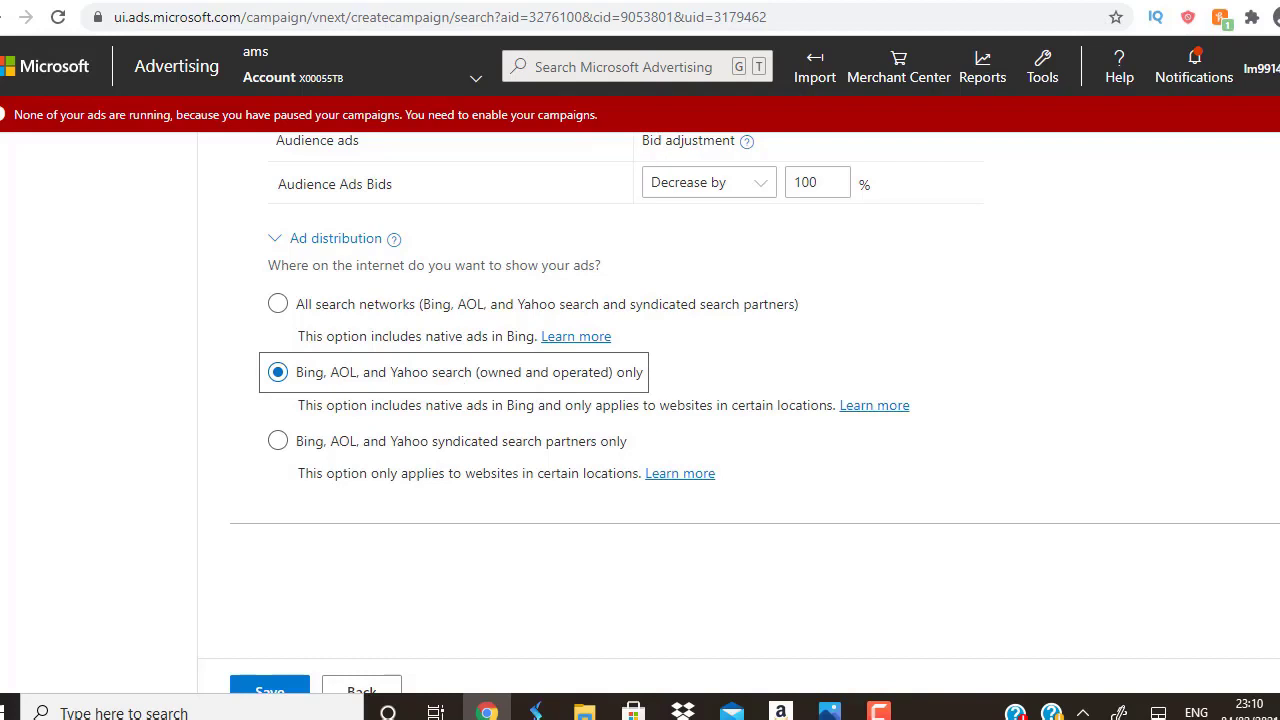
{"action": "scroll", "coordinate": [786, 591], "scroll_direction": "down", "scroll_amount": 1}
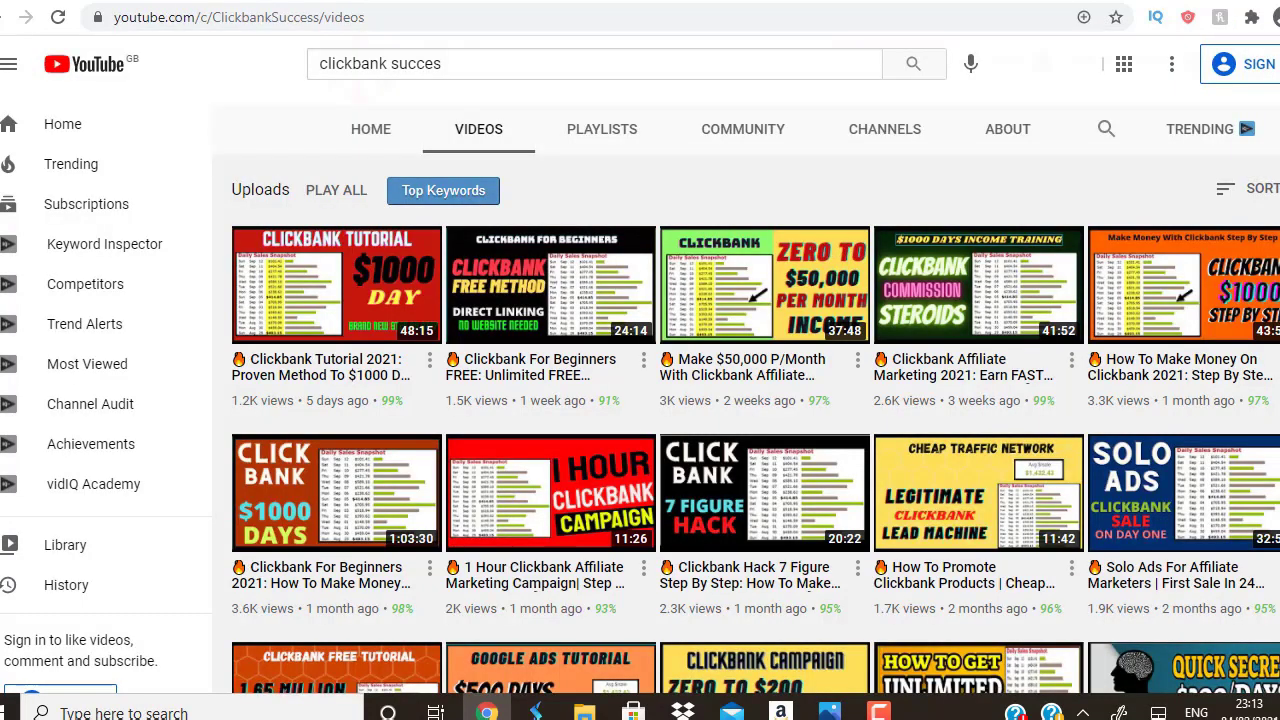
{"action": "scroll", "coordinate": [897, 189], "scroll_direction": "up", "scroll_amount": 3}
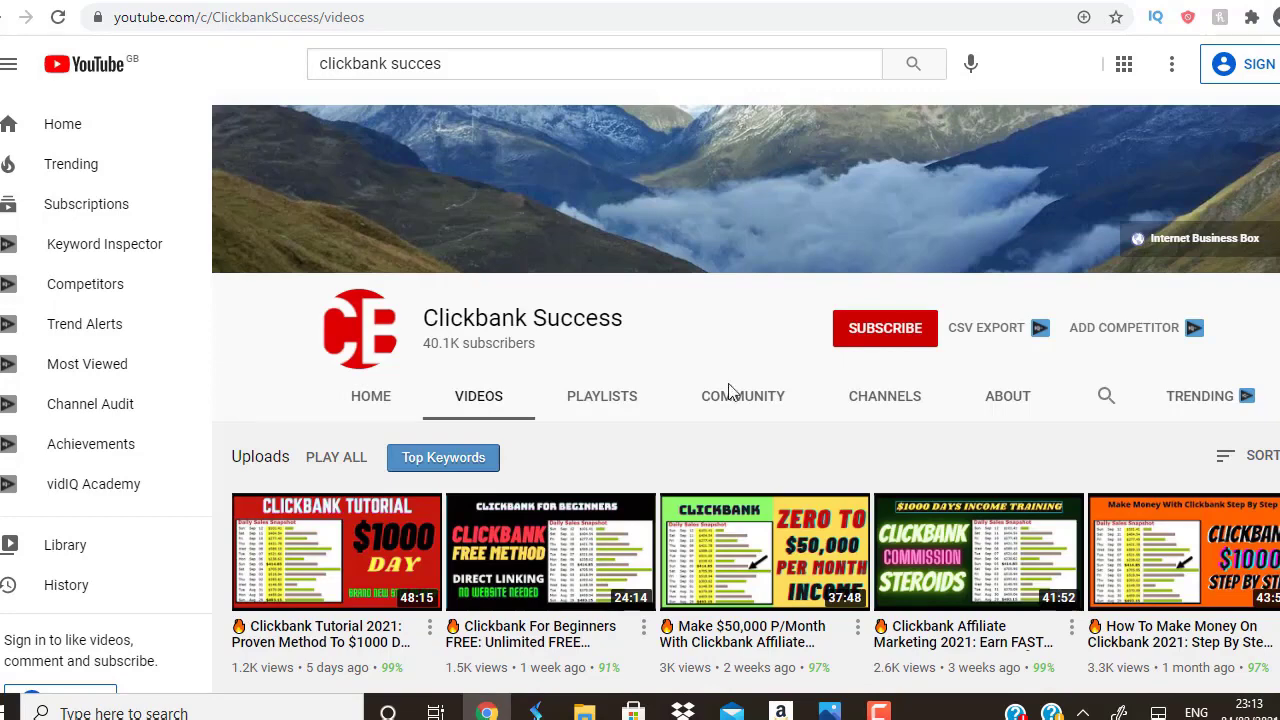
{"action": "left_click", "coordinate": [878, 712]}
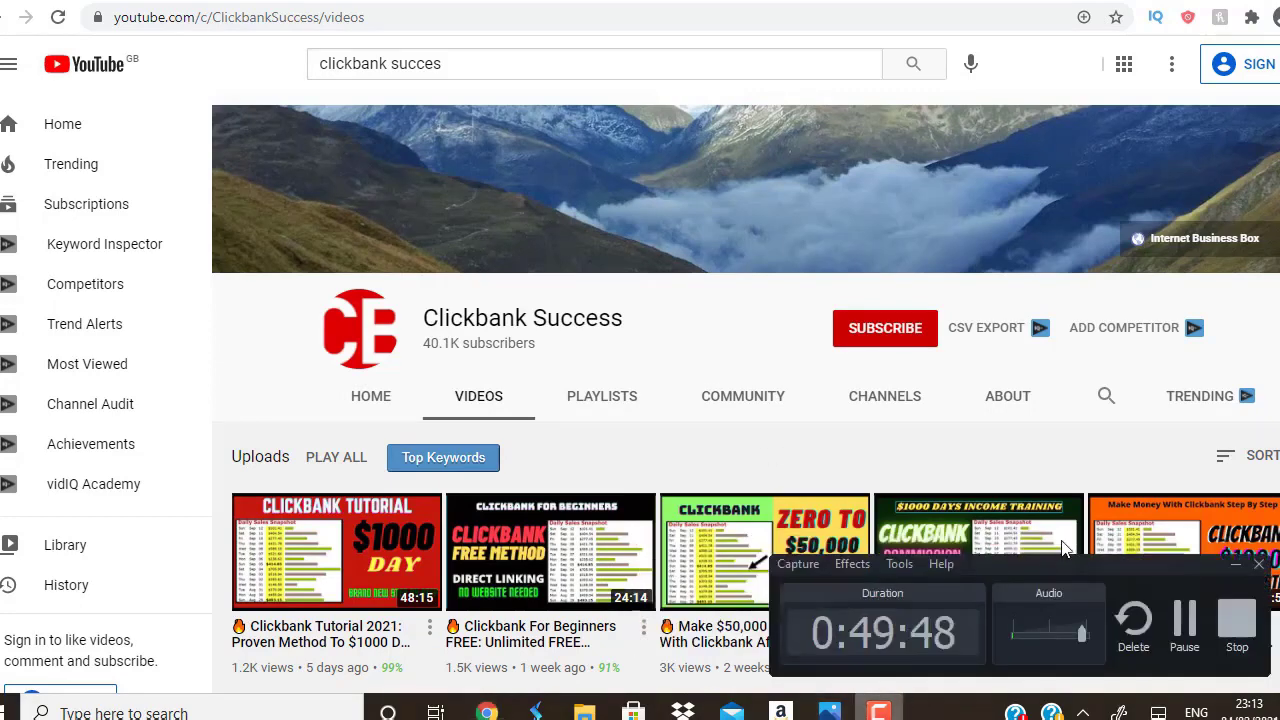
{"action": "left_click", "coordinate": [1236, 617]}
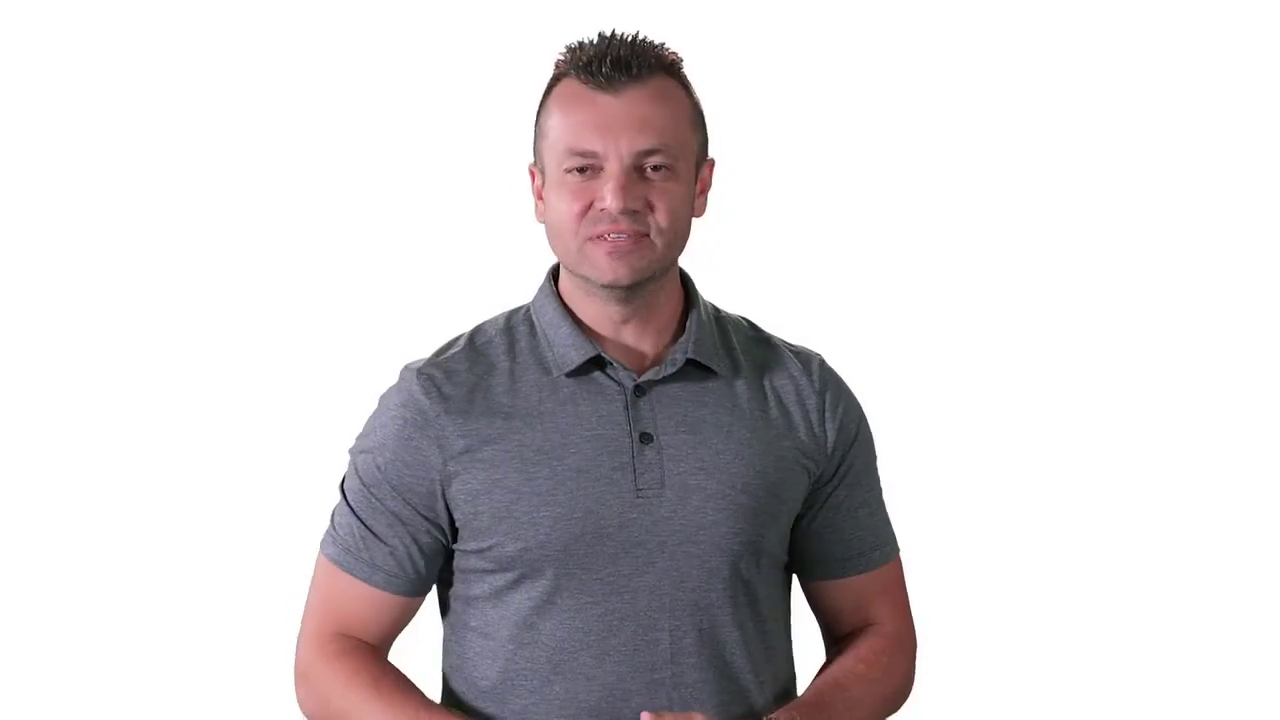